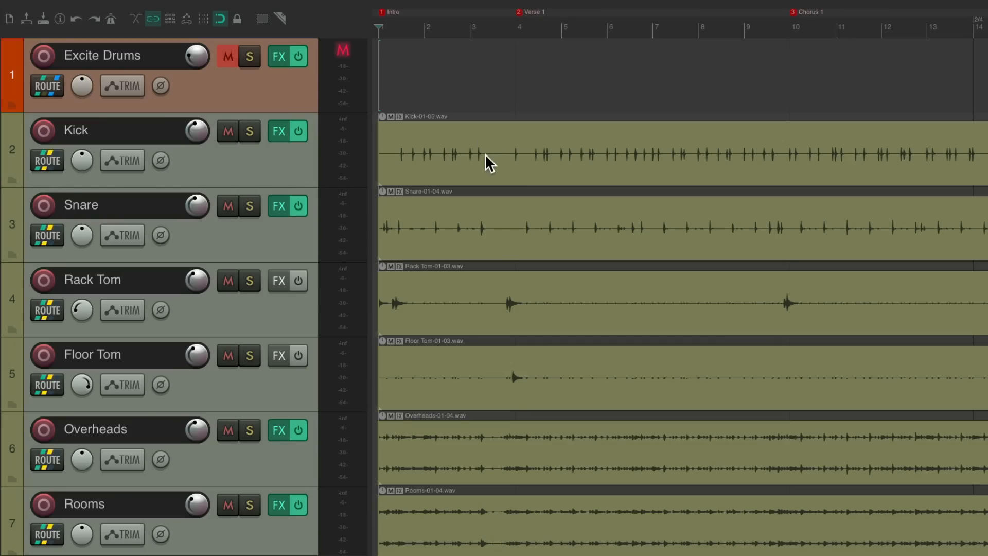
Audition the drums during playback, unmuting the Excite Drums track to hear it
{"action": "key", "text": "space"}
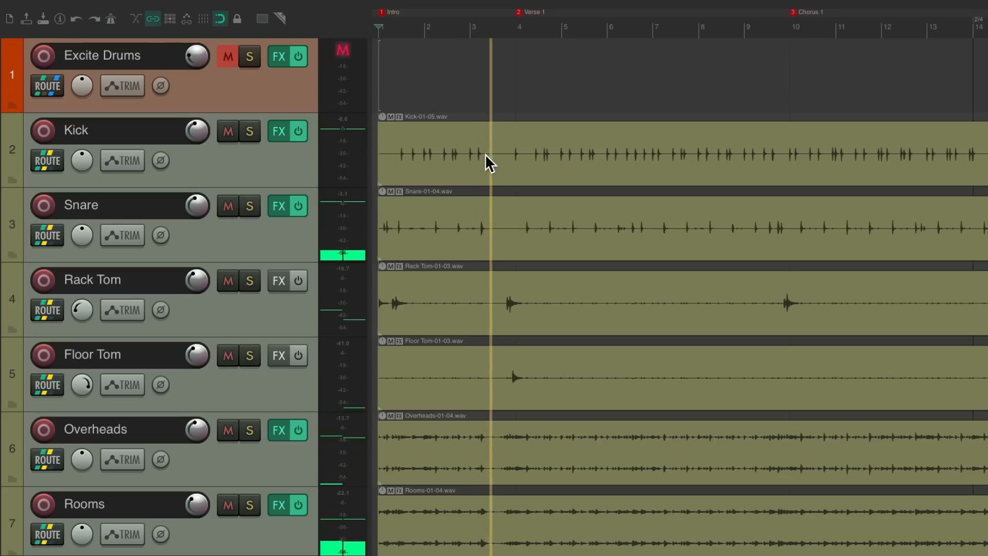
{"action": "key", "text": "space"}
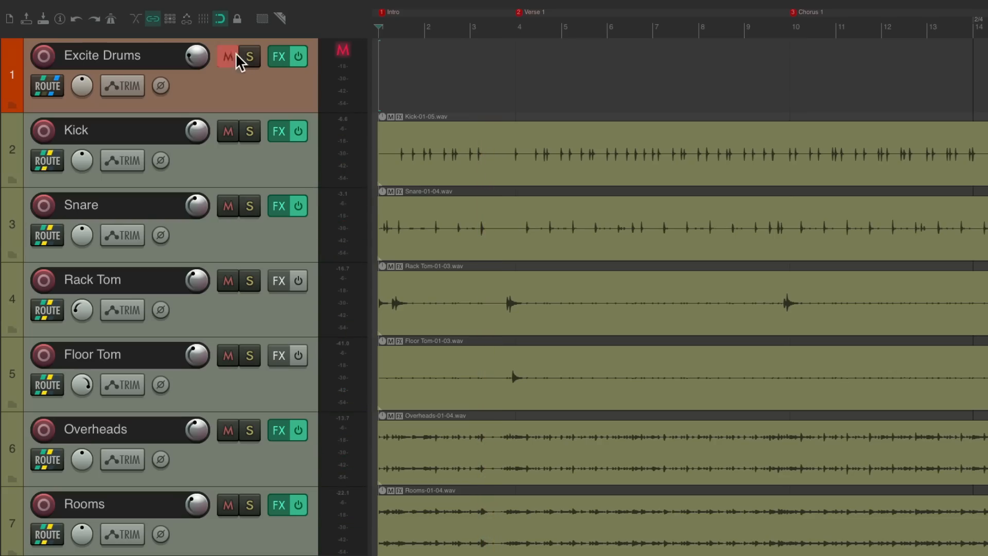
{"action": "left_click", "coordinate": [232, 57]}
{"action": "key", "text": "space"}
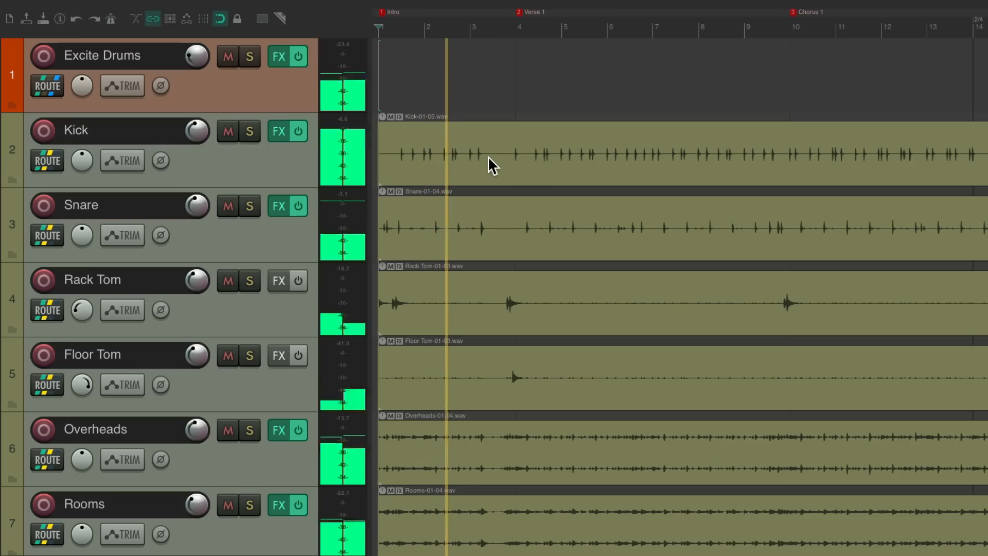
{"action": "key", "text": "space"}
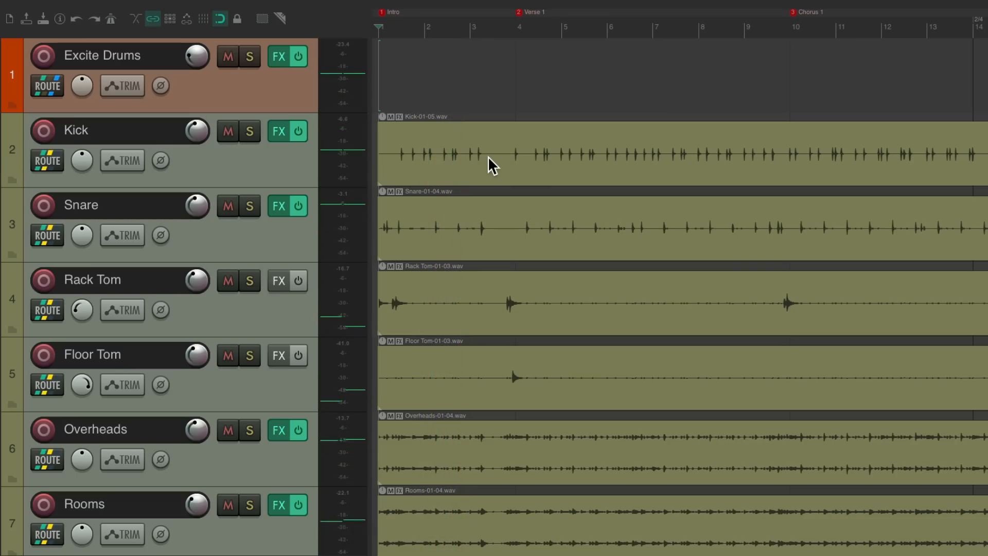
Examine the Excite Drums FX chain's ReaEQ and 1175 Compressor settings, then mute the track again
{"action": "left_click", "coordinate": [279, 56]}
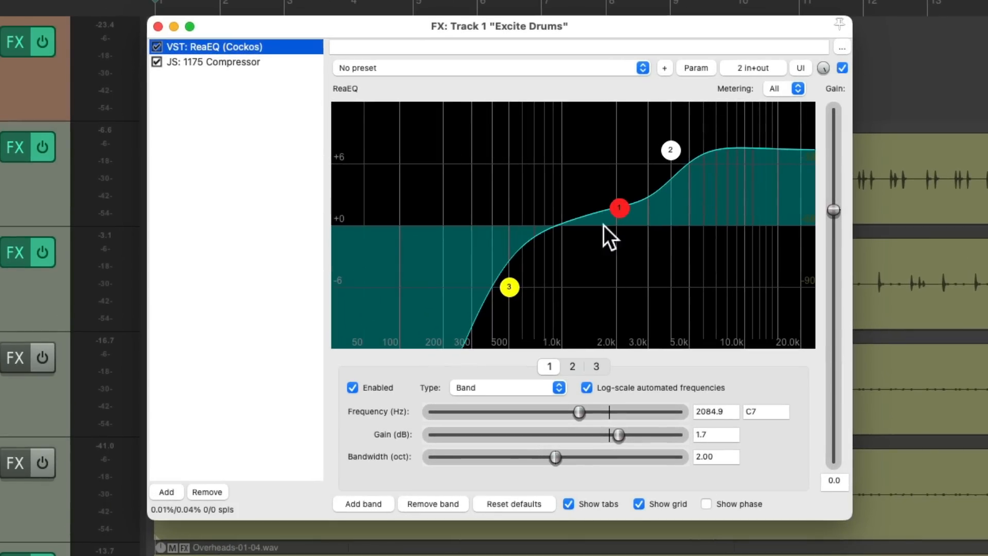
{"action": "left_click", "coordinate": [279, 61]}
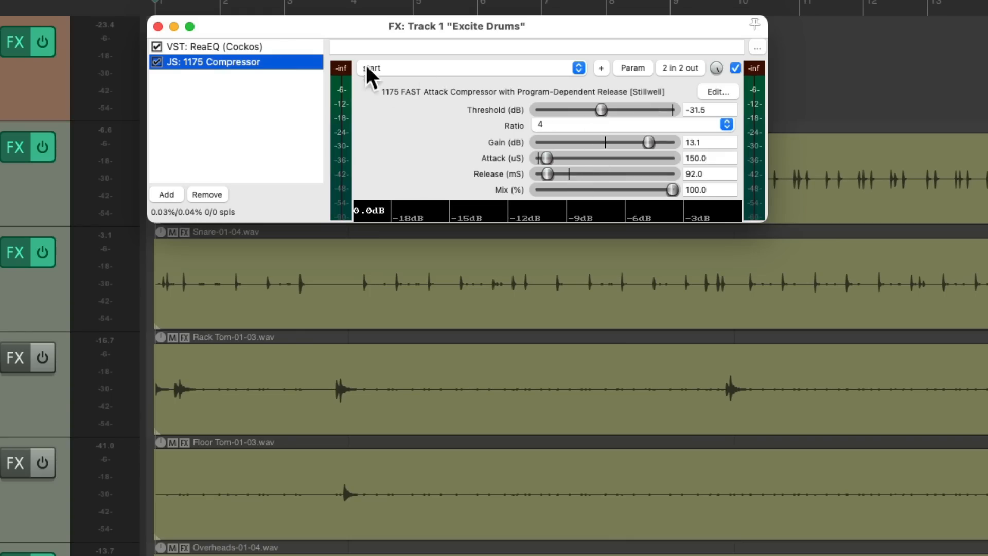
{"action": "left_click", "coordinate": [158, 26]}
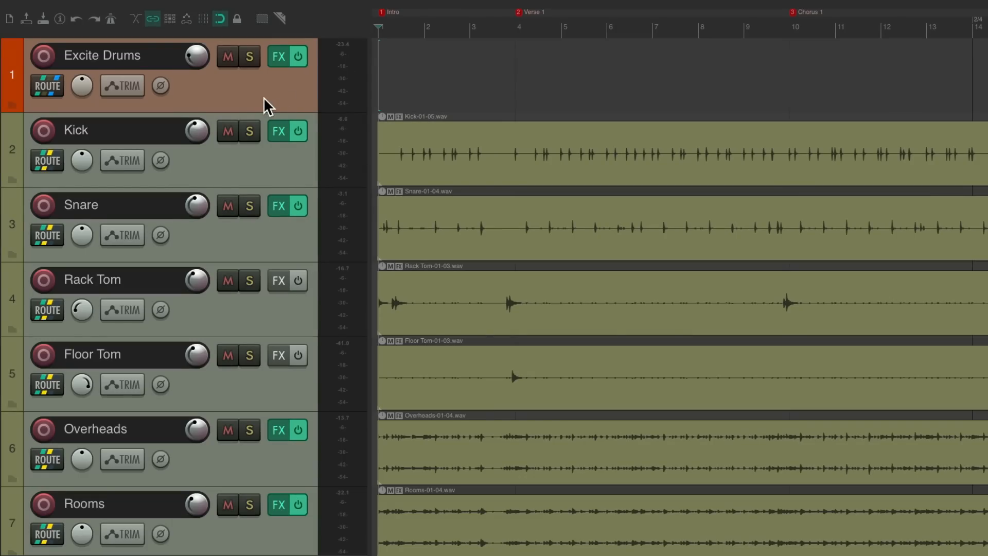
{"action": "left_click", "coordinate": [228, 56]}
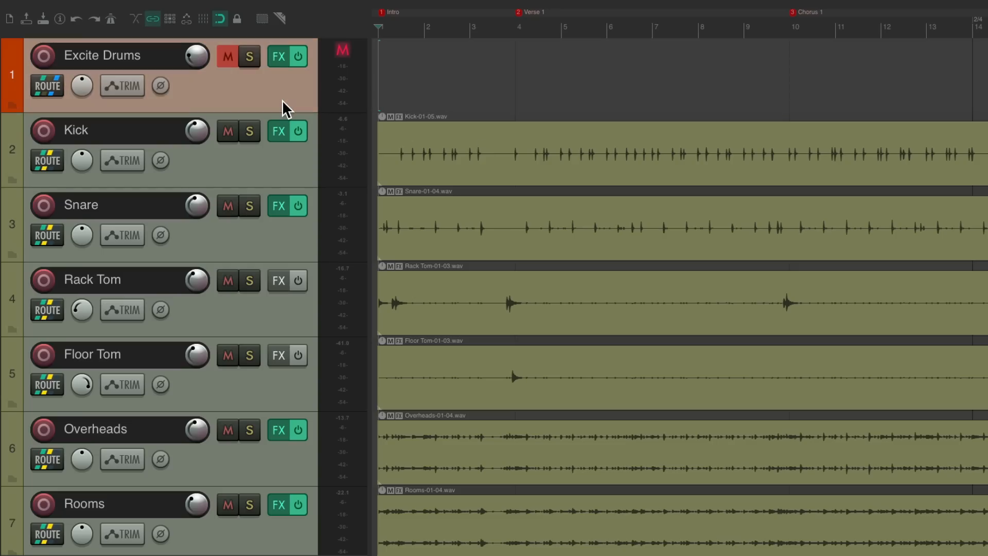
Insert a new track below Excite Drums and name it Drum Crush Buss
{"action": "key", "text": "ctrl+t"}
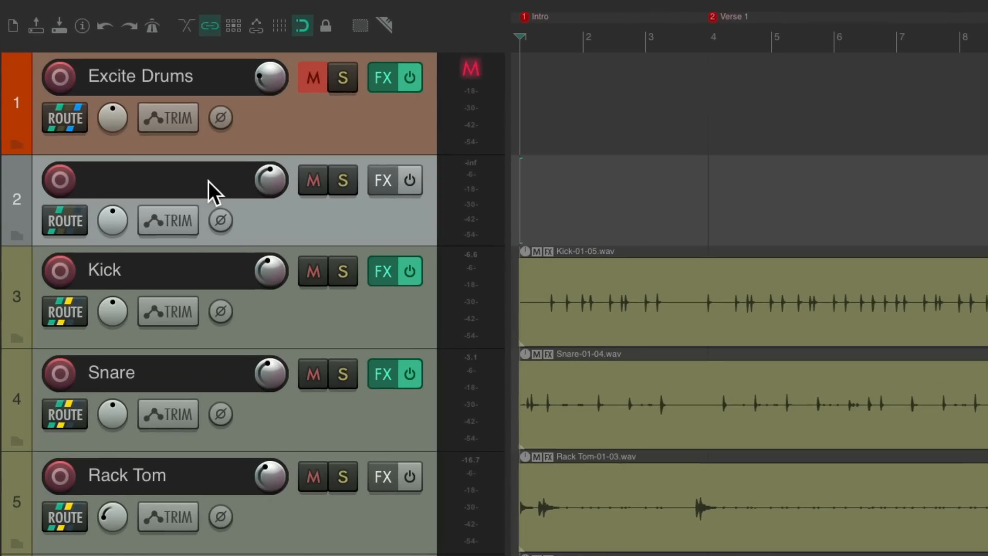
{"action": "double_click", "coordinate": [155, 138]}
{"action": "type", "text": "Drum Crush Buss"}
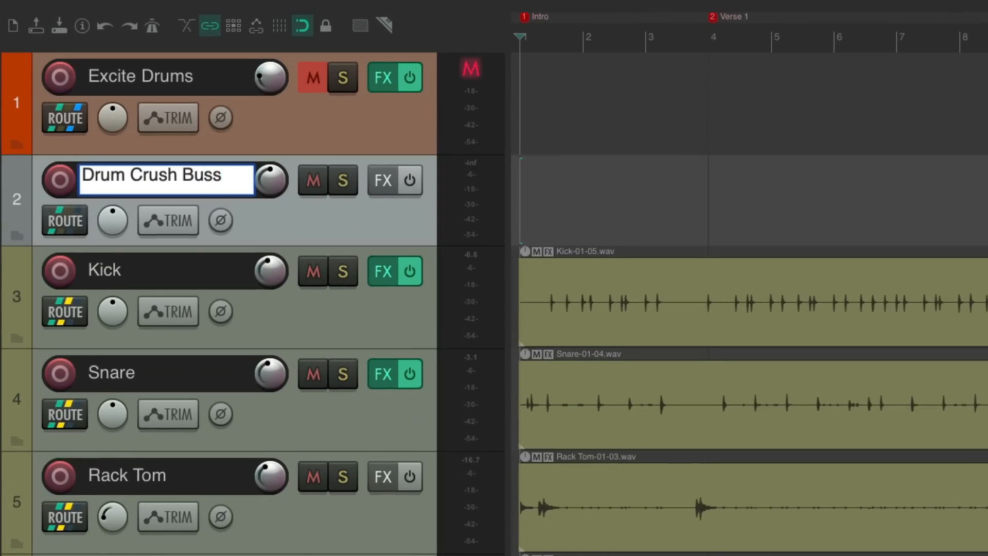
{"action": "key", "text": "Return"}
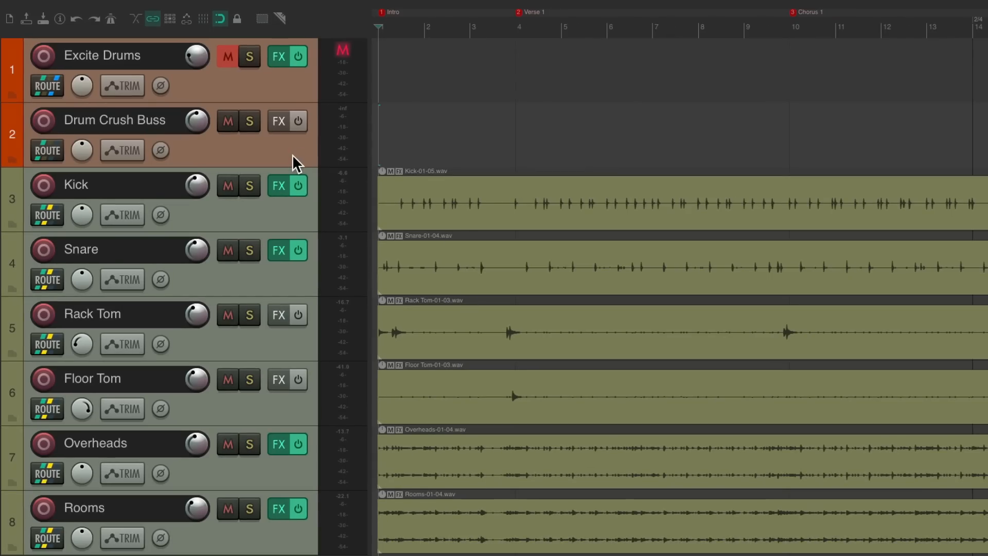
{"action": "left_click", "coordinate": [258, 208]}
{"action": "left_click", "coordinate": [285, 539], "text": "shift"}
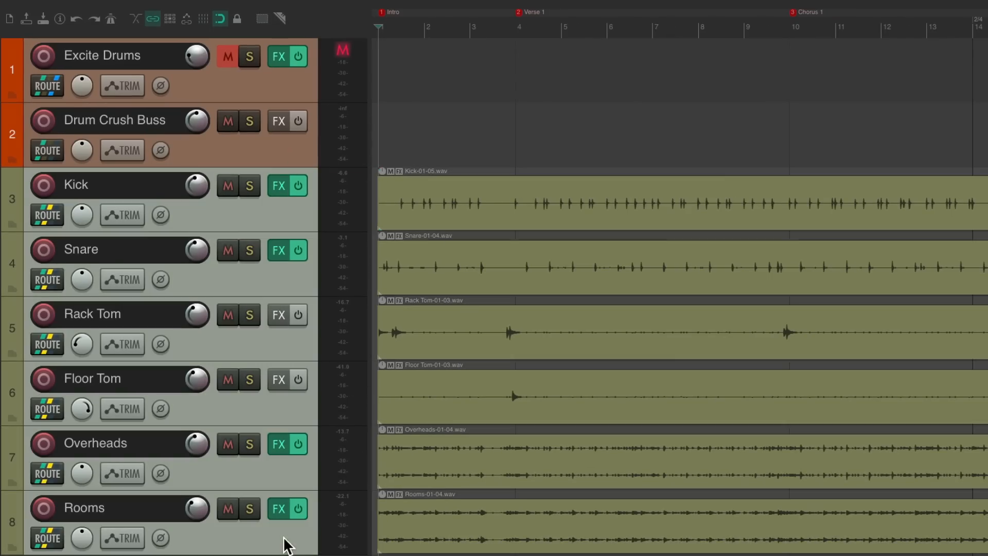
{"action": "left_click_drag", "start_coordinate": [285, 539], "coordinate": [227, 220]}
{"action": "key", "text": "super+comma"}
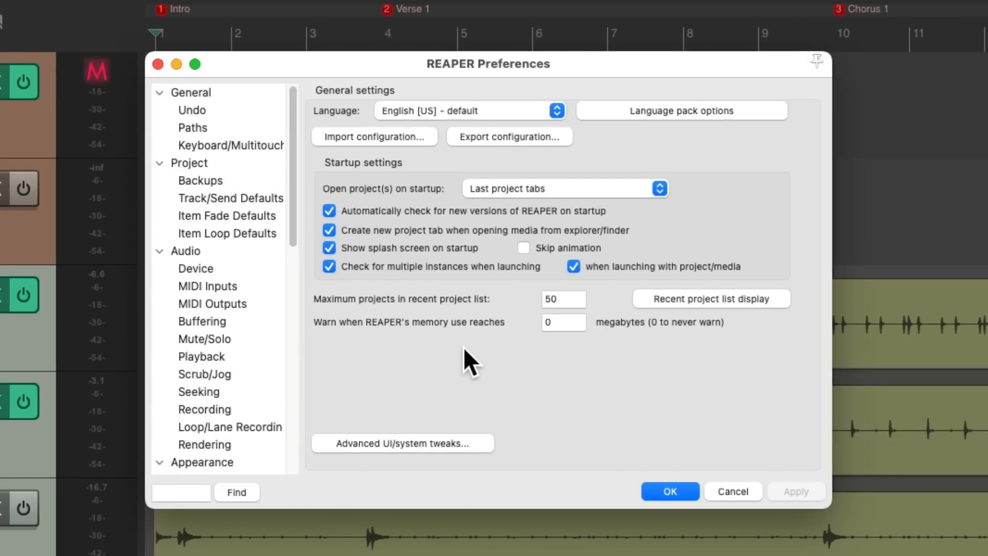
{"action": "left_click", "coordinate": [259, 197]}
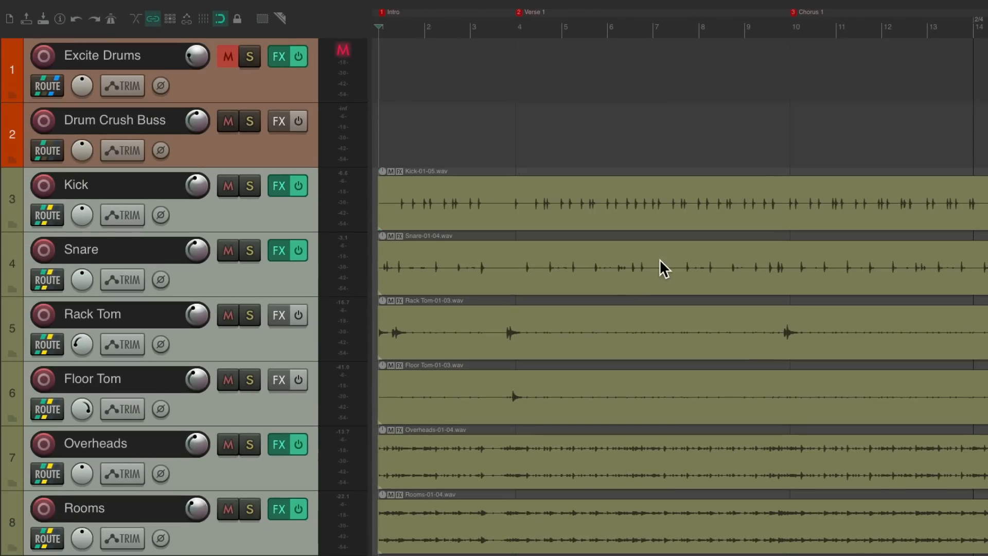
Send the Kick through Rooms tracks to the Drum Crush Buss track
{"action": "left_click", "coordinate": [292, 203]}
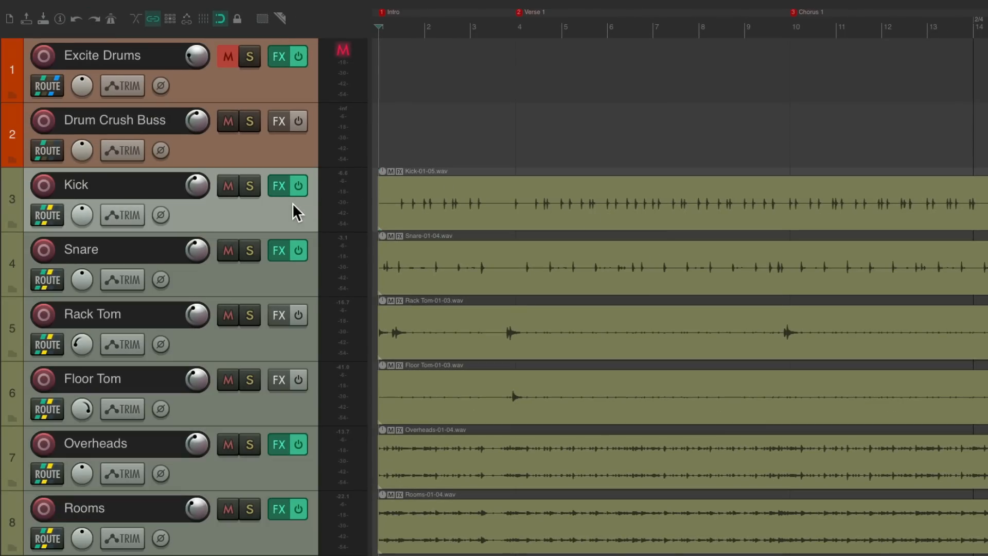
{"action": "left_click", "coordinate": [281, 544], "text": "shift"}
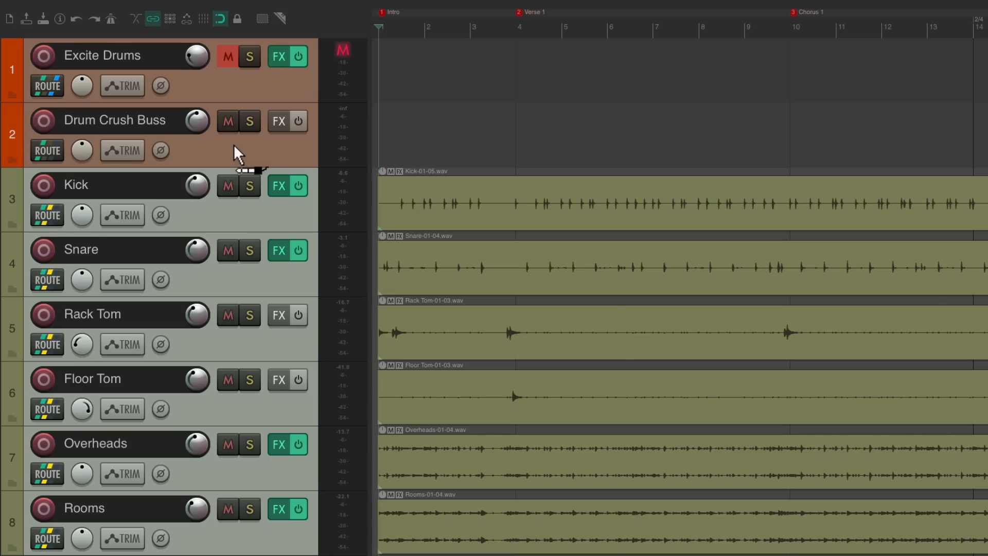
{"action": "left_click_drag", "start_coordinate": [234, 144], "coordinate": [233, 144]}
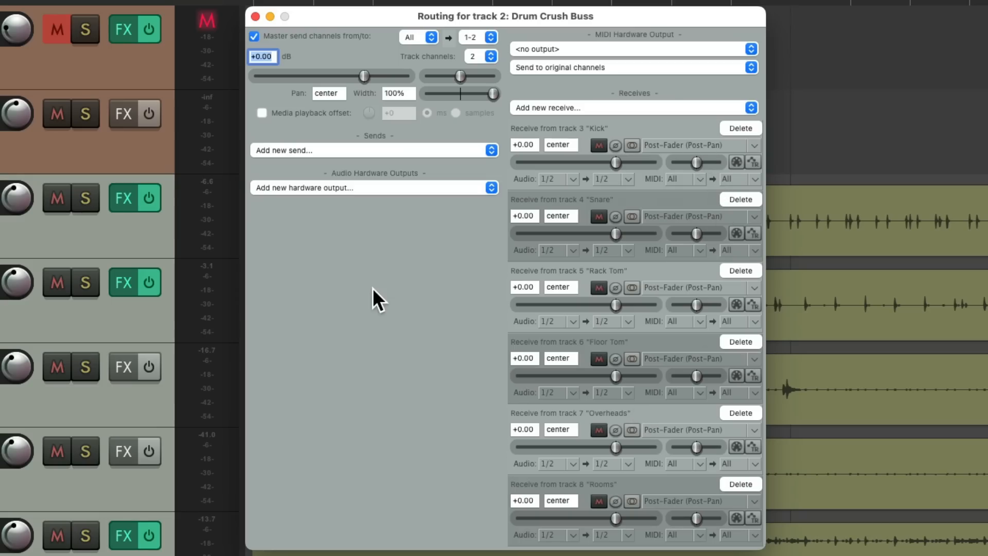
{"action": "key", "text": "Escape"}
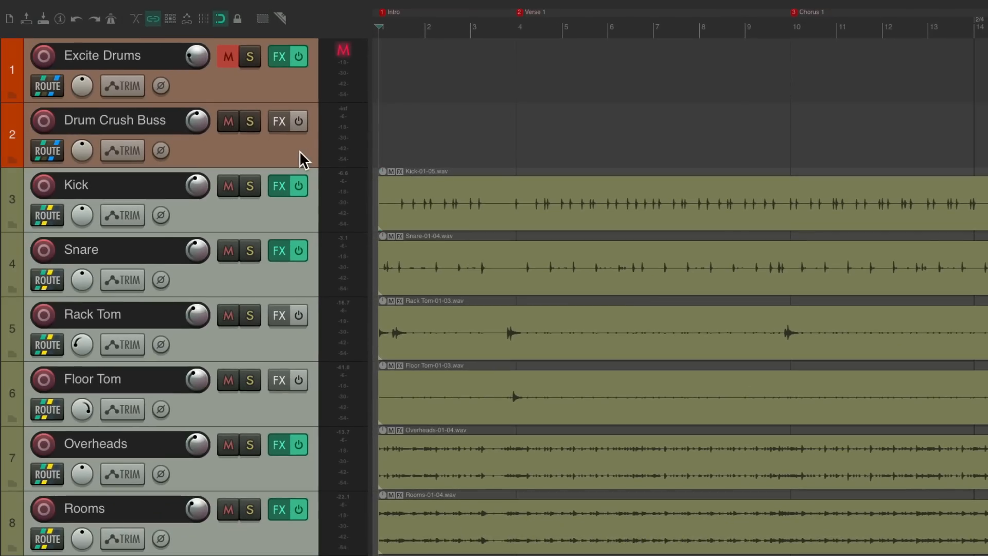
Mute the Drum Crush Buss and play back the drums
{"action": "left_click", "coordinate": [237, 122]}
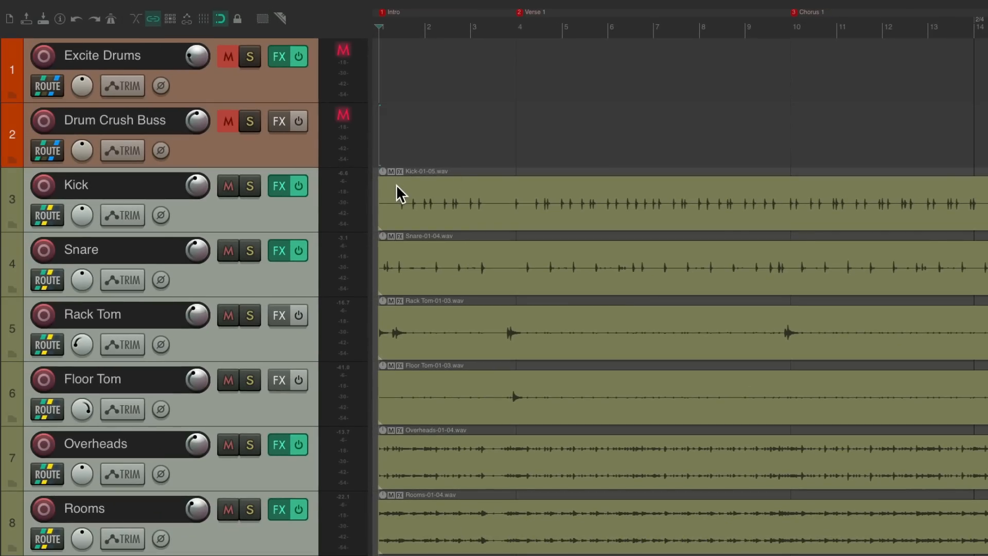
{"action": "key", "text": "space"}
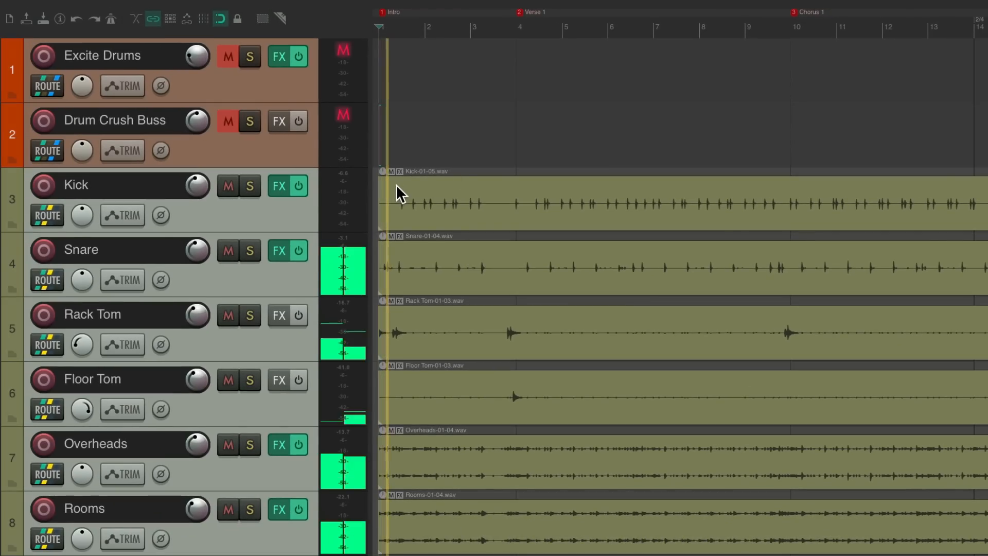
{"action": "key", "text": "space"}
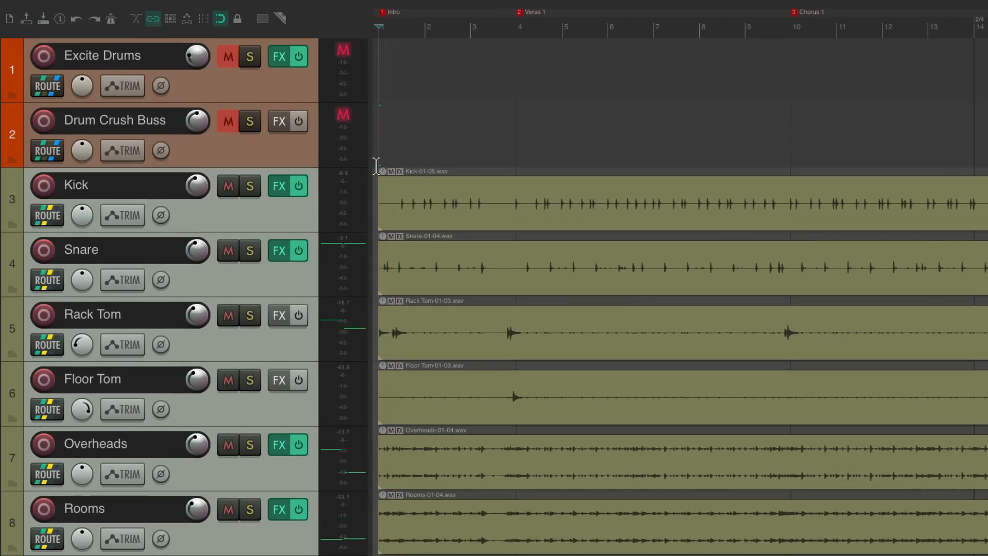
Unmute and solo the Drum Crush Buss, auditioning it during playback
{"action": "left_click", "coordinate": [229, 122]}
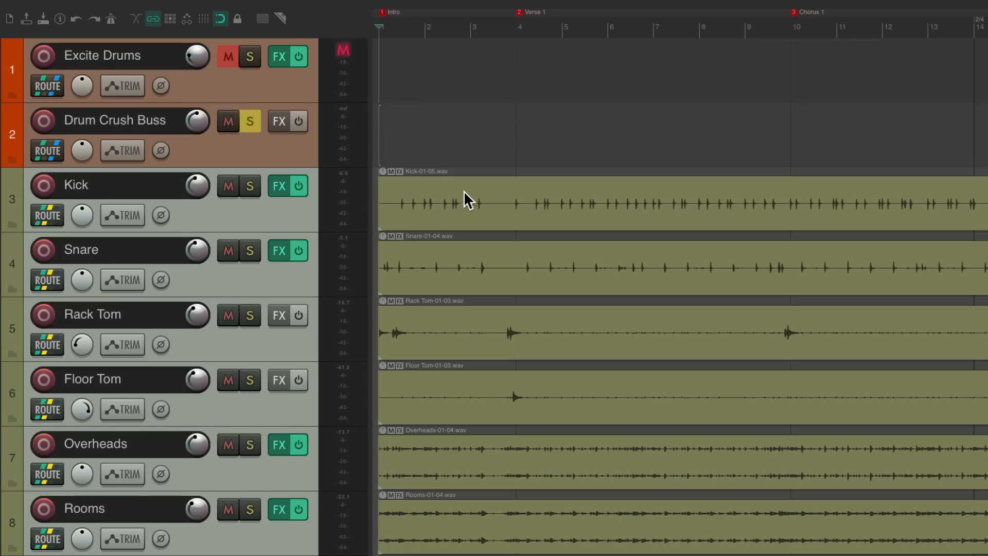
{"action": "key", "text": "space"}
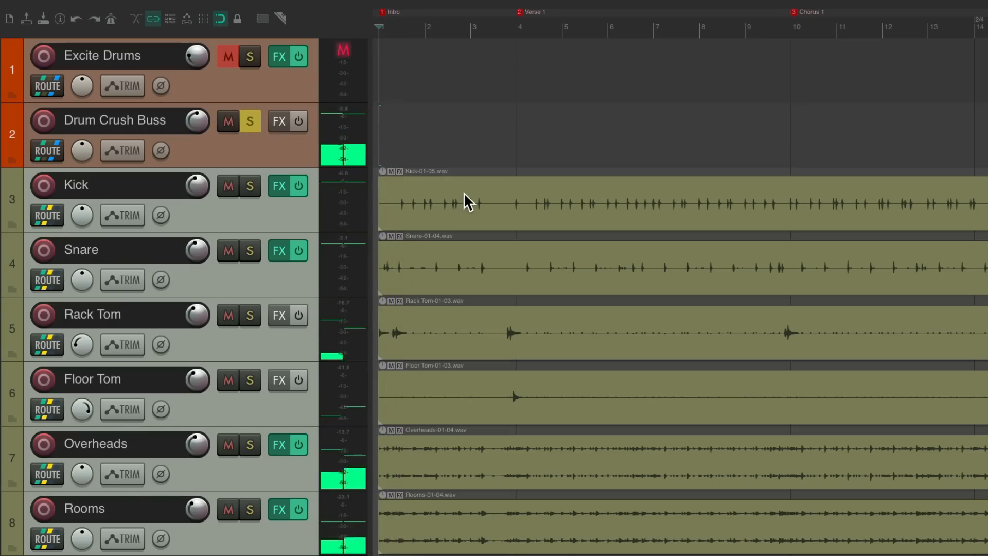
{"action": "key", "text": "space"}
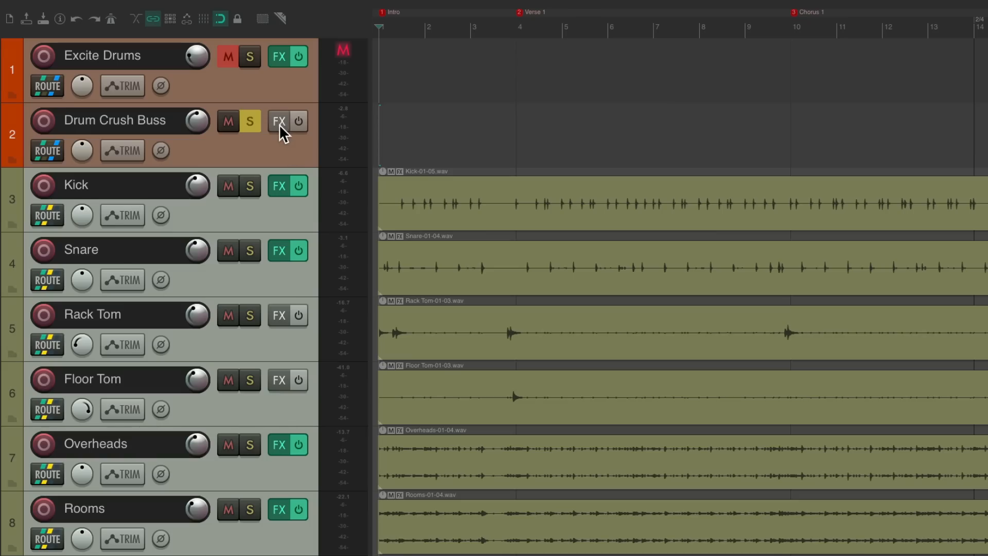
Add the JS: 1175 Compressor to the Drum Crush Buss by filtering plugins for comp
{"action": "left_click", "coordinate": [279, 124]}
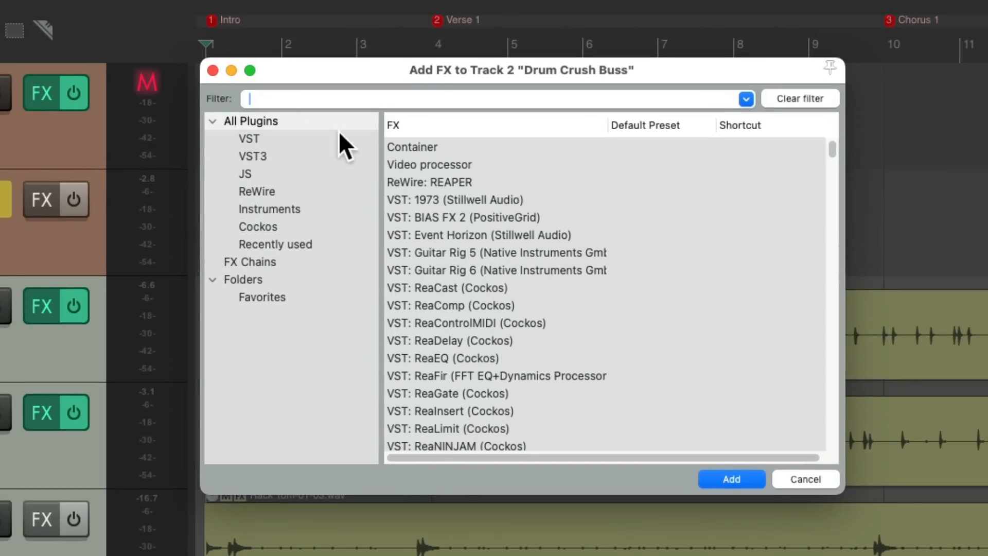
{"action": "type", "text": "comp"}
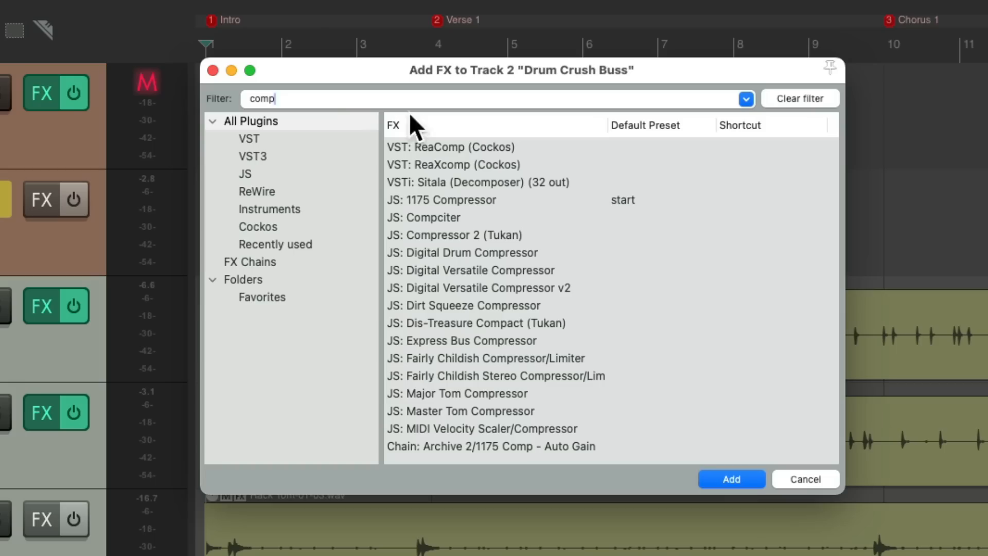
{"action": "left_click", "coordinate": [520, 200]}
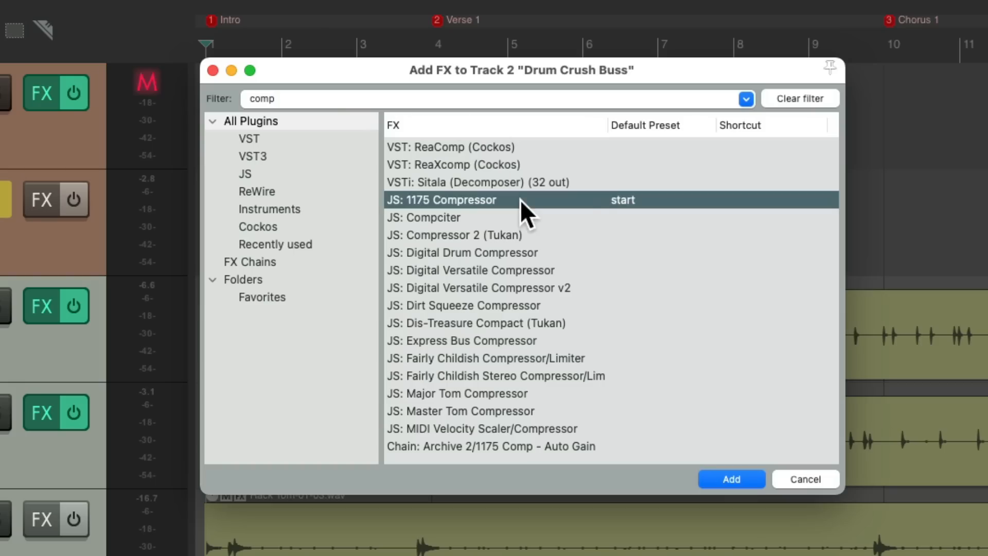
{"action": "double_click", "coordinate": [520, 199]}
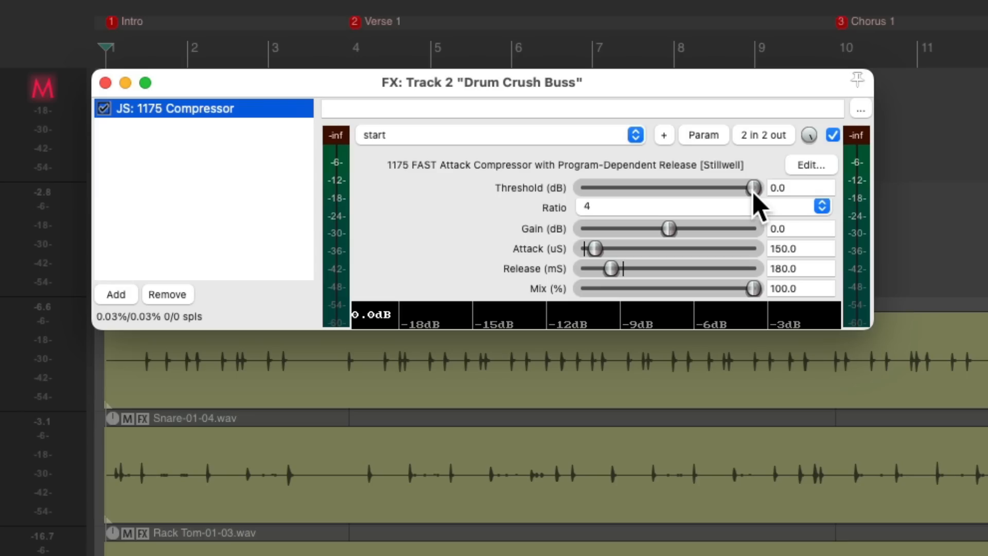
Lower the compressor threshold to -28.6 dB while the drums play
{"action": "key", "text": "space"}
{"action": "left_click_drag", "start_coordinate": [754, 188], "coordinate": [673, 188]}
{"action": "key", "text": "space"}
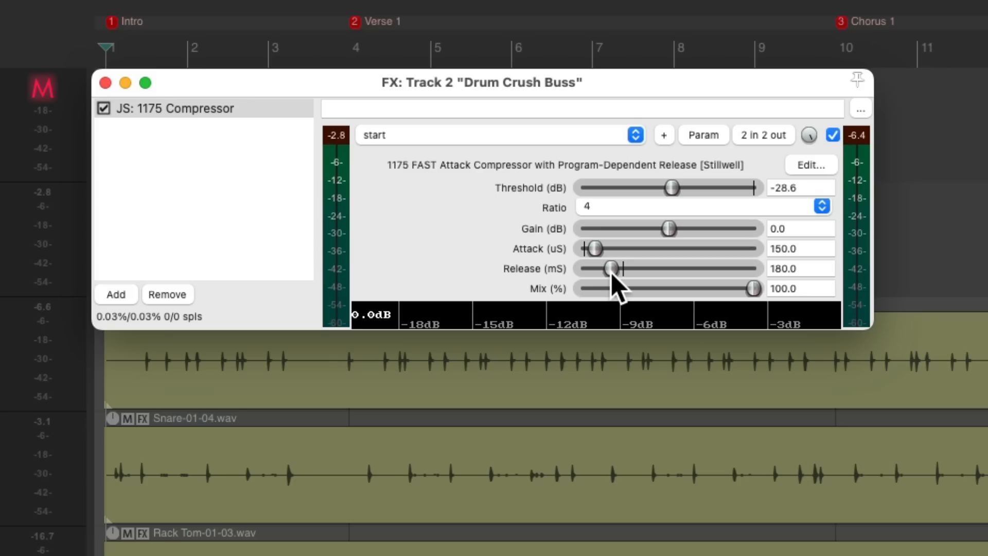
Set the compressor release to 93.0 ms and the gain to 5.1 dB during playback
{"action": "key", "text": "space"}
{"action": "left_click_drag", "start_coordinate": [611, 269], "coordinate": [596, 282]}
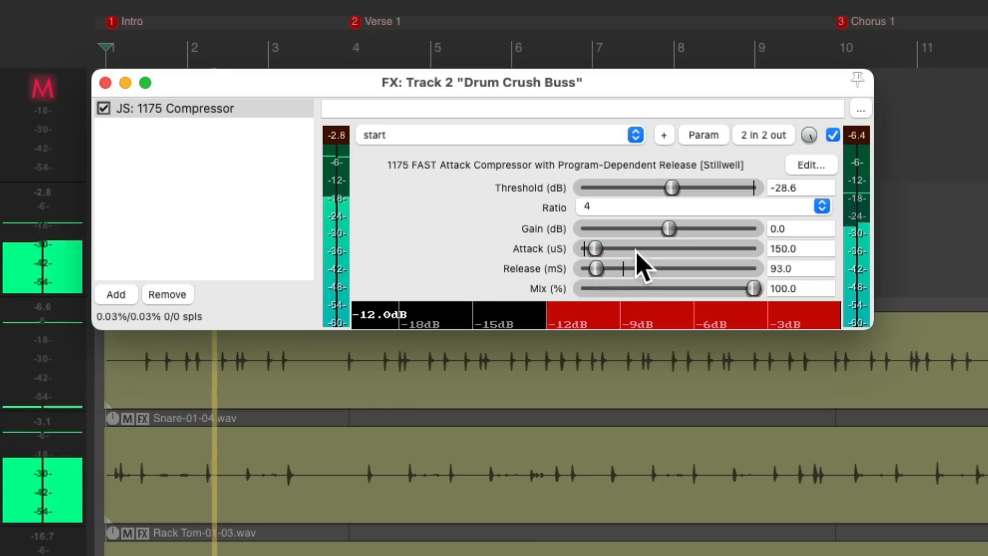
{"action": "left_click_drag", "start_coordinate": [676, 194], "coordinate": [693, 234]}
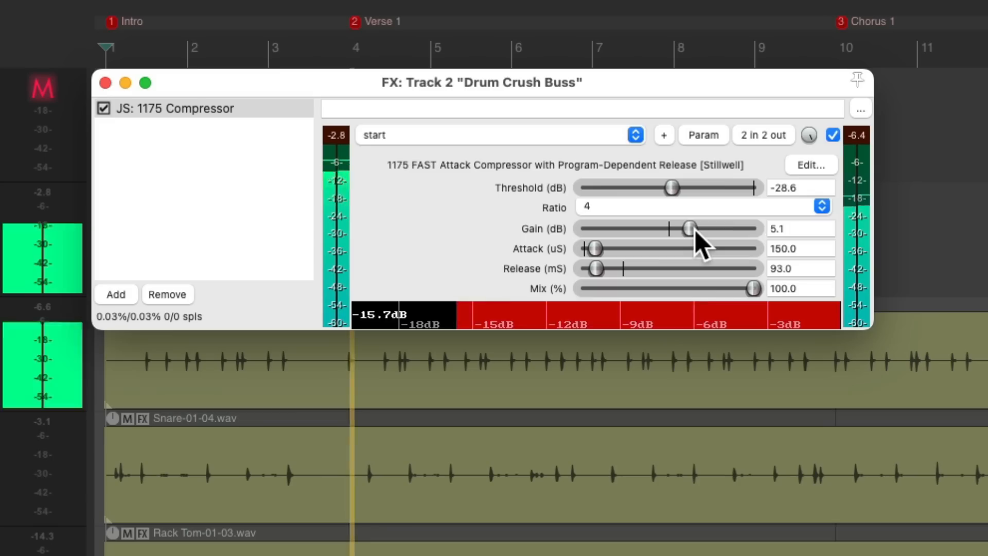
After toggling the compressor bypass for comparison, set the gain to 5.3 dB and the threshold to -32.5 dB
{"action": "left_click", "coordinate": [834, 136]}
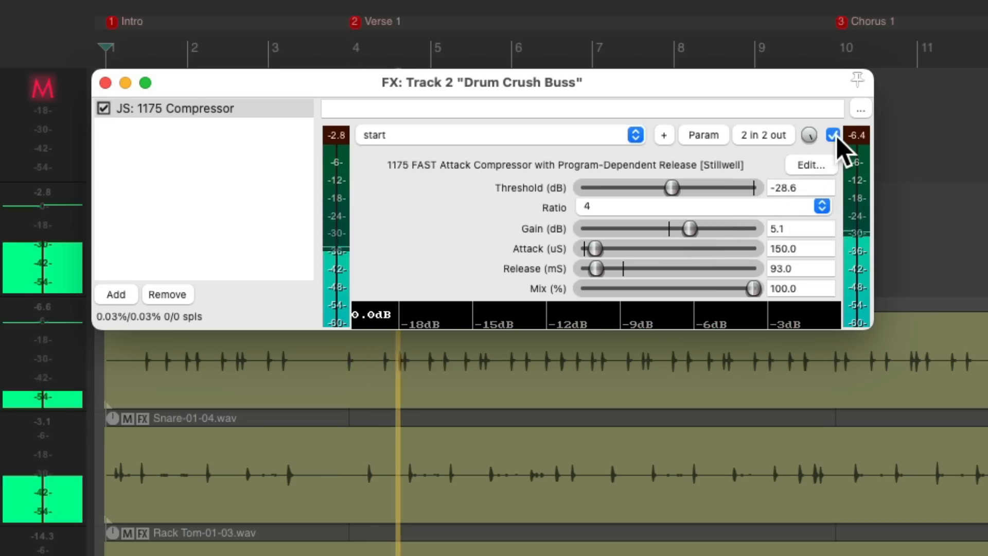
{"action": "left_click", "coordinate": [834, 136]}
{"action": "left_click_drag", "start_coordinate": [689, 230], "coordinate": [691, 230]}
{"action": "left_click_drag", "start_coordinate": [670, 189], "coordinate": [668, 190]}
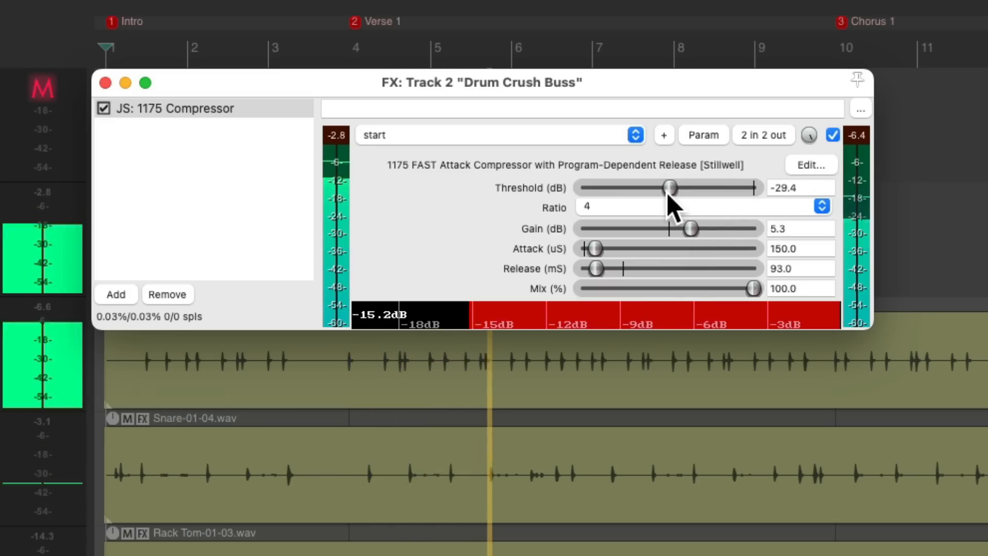
{"action": "left_click_drag", "start_coordinate": [669, 190], "coordinate": [661, 194]}
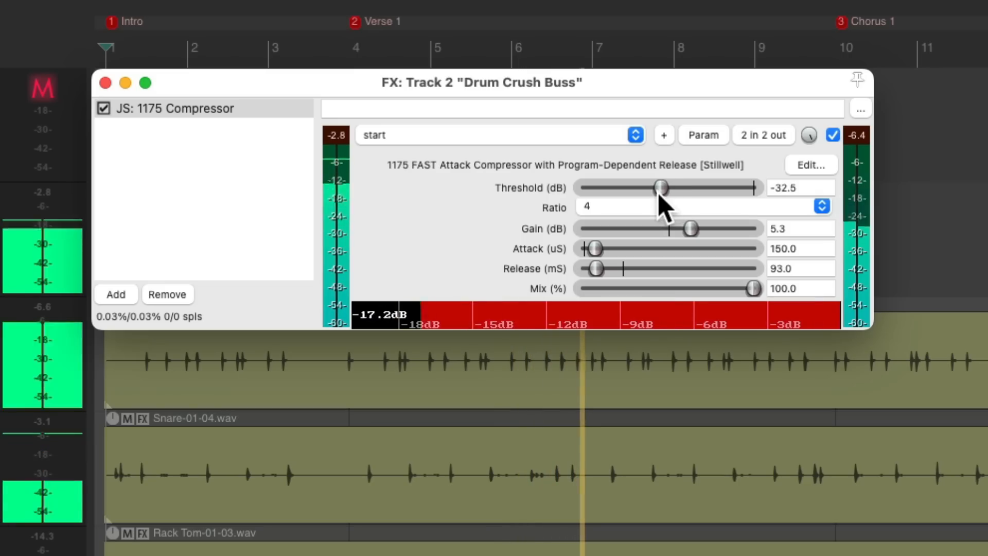
{"action": "key", "text": "space"}
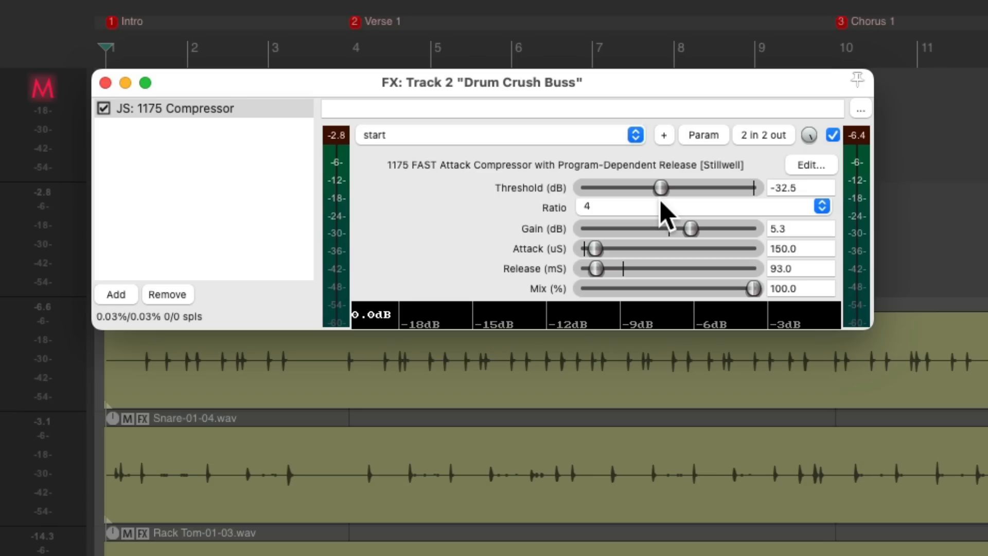
Add ReaEQ (Cockos) to the Drum Crush Buss by filtering plugins for eq, and move it above the 1175 Compressor
{"action": "double_click", "coordinate": [216, 213]}
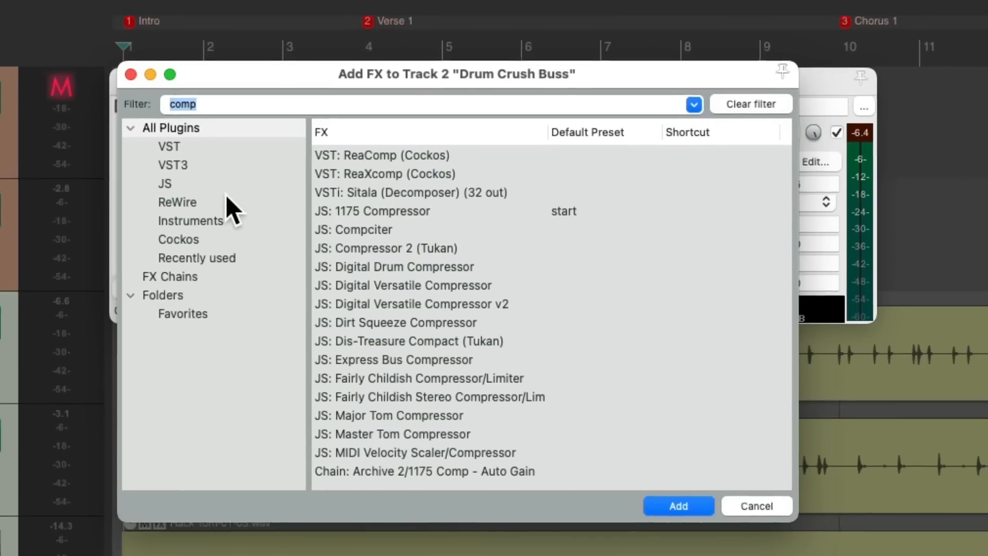
{"action": "type", "text": "eq"}
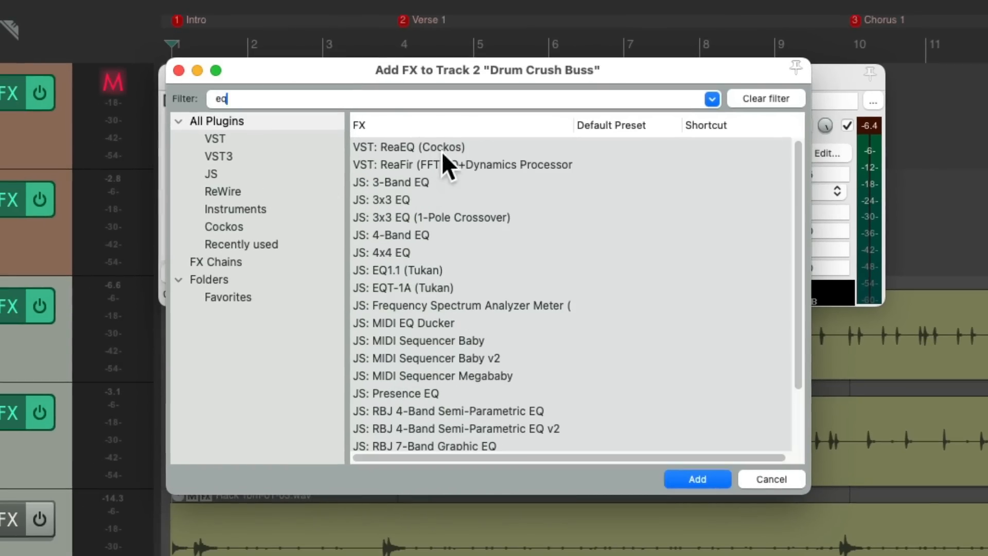
{"action": "left_click", "coordinate": [485, 146]}
{"action": "double_click", "coordinate": [469, 147]}
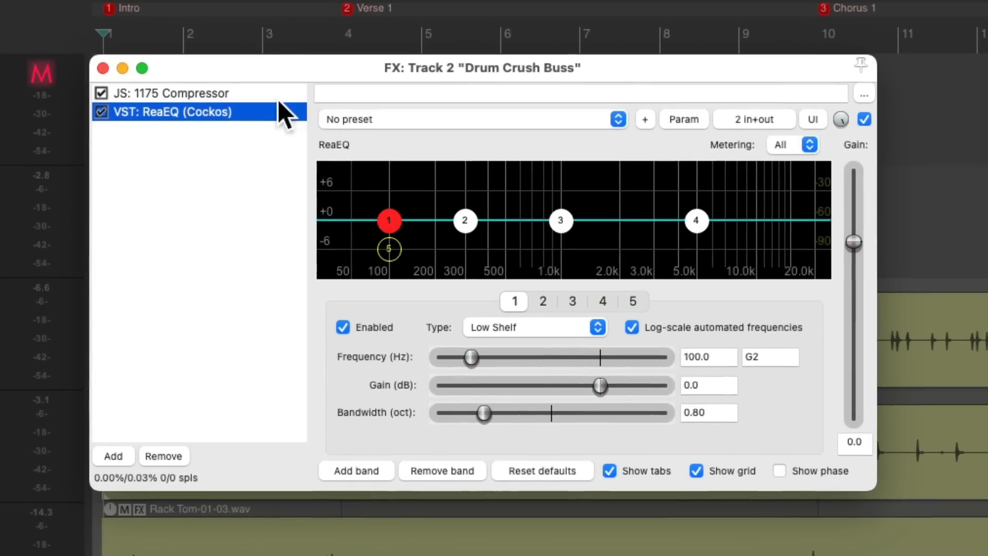
{"action": "left_click_drag", "start_coordinate": [229, 105], "coordinate": [228, 90]}
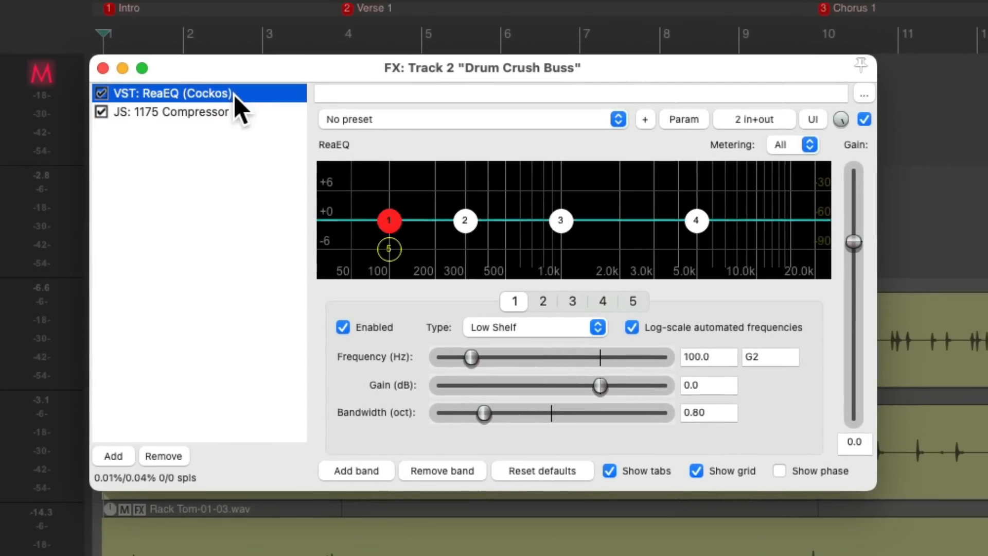
Remove the extra EQ bands so a single high-pass band remains
{"action": "left_click", "coordinate": [392, 216]}
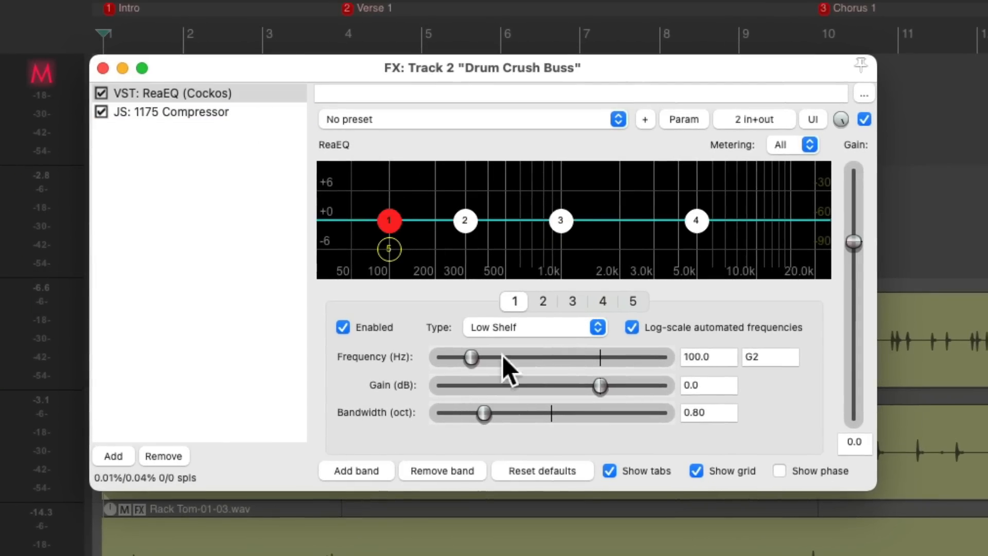
{"action": "left_click", "coordinate": [457, 470]}
{"action": "left_click", "coordinate": [457, 471]}
{"action": "left_click", "coordinate": [457, 470]}
{"action": "left_click", "coordinate": [457, 470]}
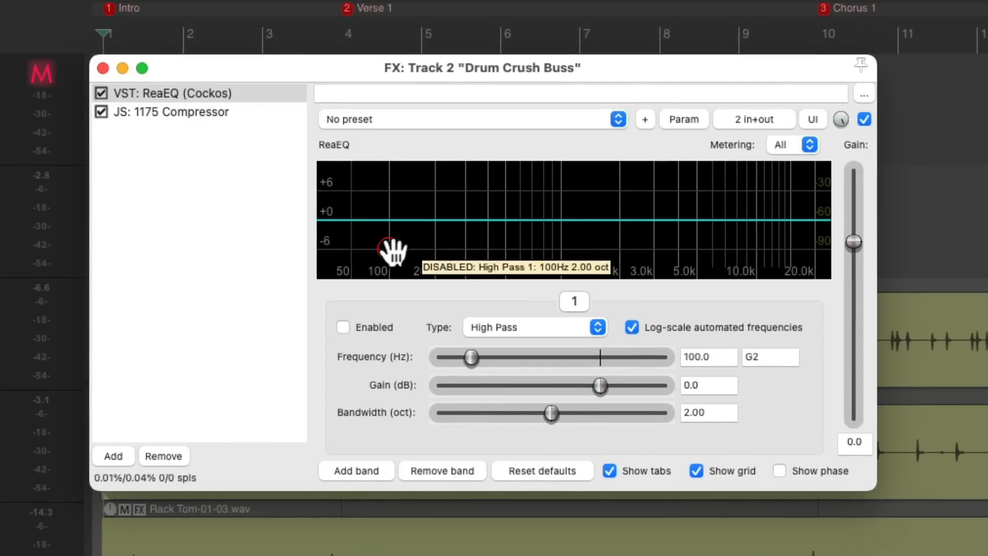
Enable the high-pass band and sweep its frequency during playback, settling at about 100 Hz
{"action": "left_click_drag", "start_coordinate": [395, 247], "coordinate": [402, 244]}
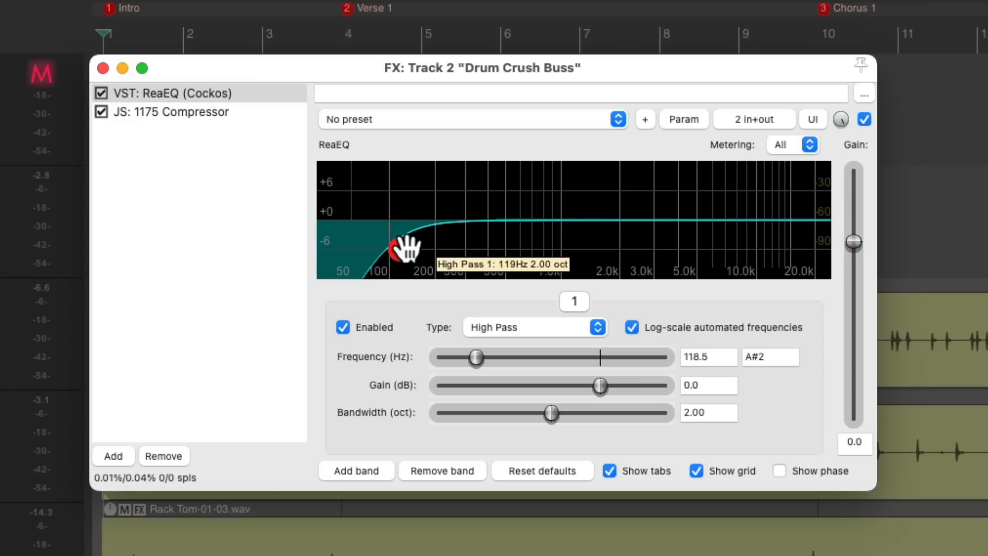
{"action": "left_click_drag", "start_coordinate": [406, 248], "coordinate": [303, 263]}
{"action": "key", "text": "space"}
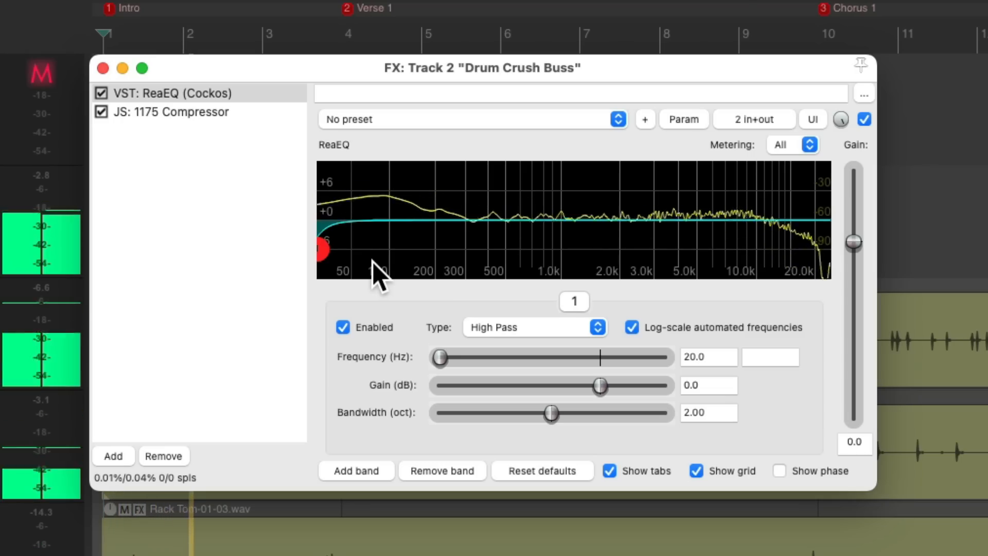
{"action": "key", "text": "space"}
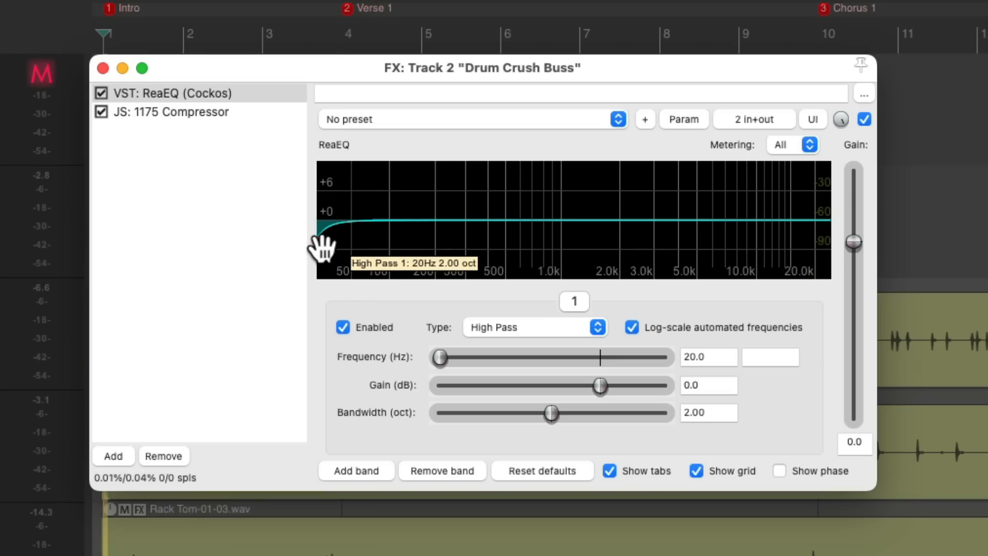
{"action": "key", "text": "space"}
{"action": "left_click_drag", "start_coordinate": [323, 246], "coordinate": [401, 246]}
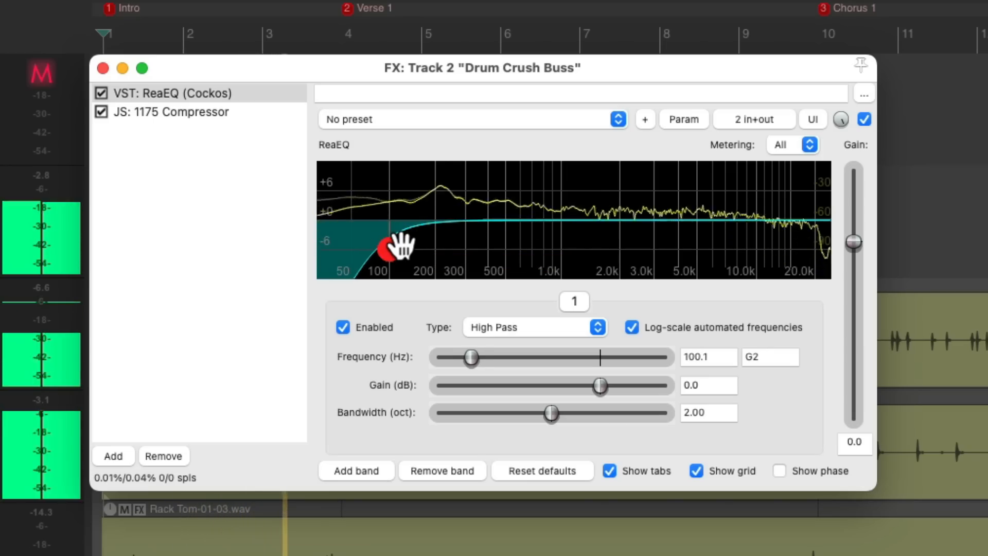
{"action": "key", "text": "space"}
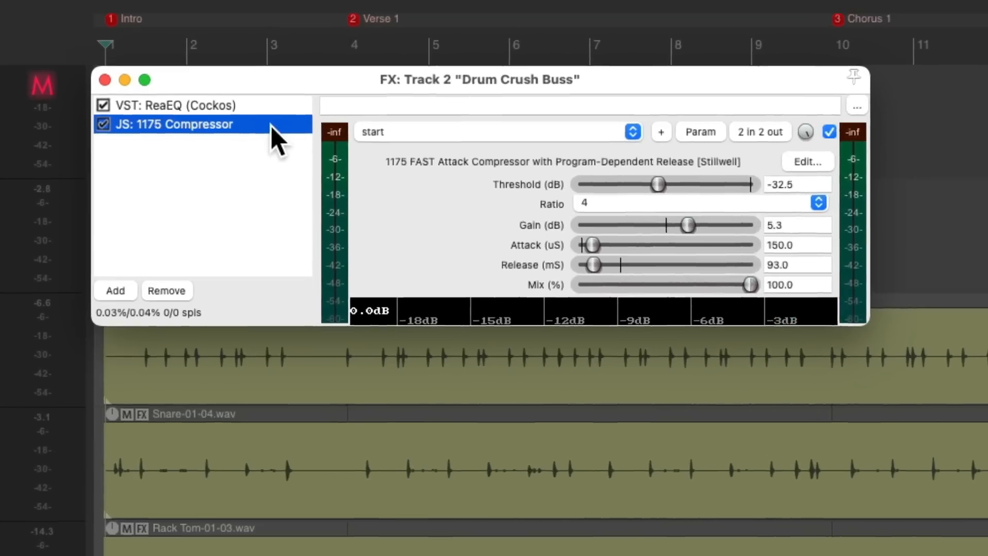
During playback, set the compressor threshold to -33.6 dB and gain to 7.6 dB, comparing against bypass
{"action": "key", "text": "space"}
{"action": "mouse_move", "coordinate": [660, 189]}
{"action": "left_mouse_down"}
{"action": "mouse_move", "coordinate": [650, 197]}
{"action": "mouse_move", "coordinate": [708, 199]}
{"action": "mouse_move", "coordinate": [660, 201]}
{"action": "left_mouse_up"}
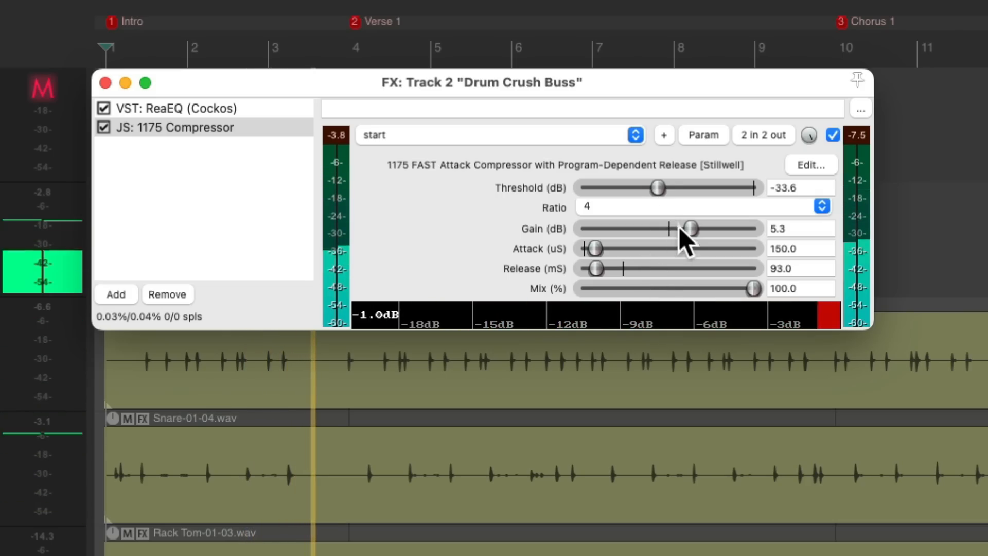
{"action": "left_click_drag", "start_coordinate": [686, 231], "coordinate": [700, 232]}
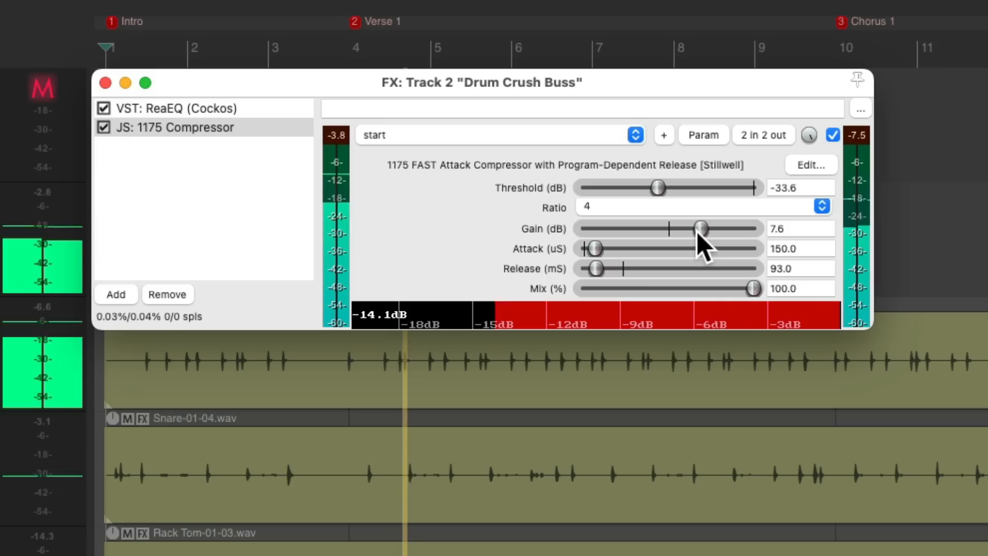
{"action": "left_click", "coordinate": [834, 135]}
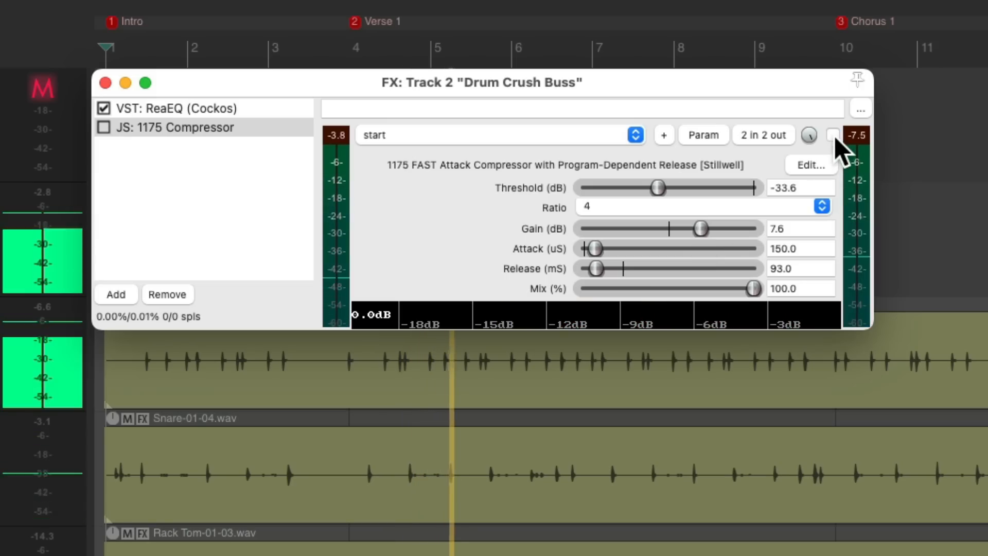
{"action": "left_click", "coordinate": [834, 135]}
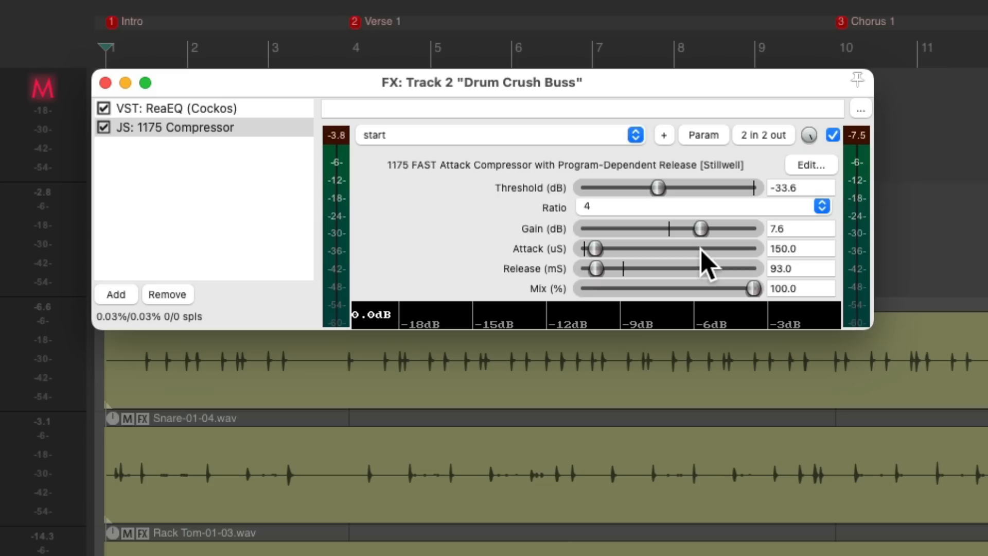
{"action": "key", "text": "space"}
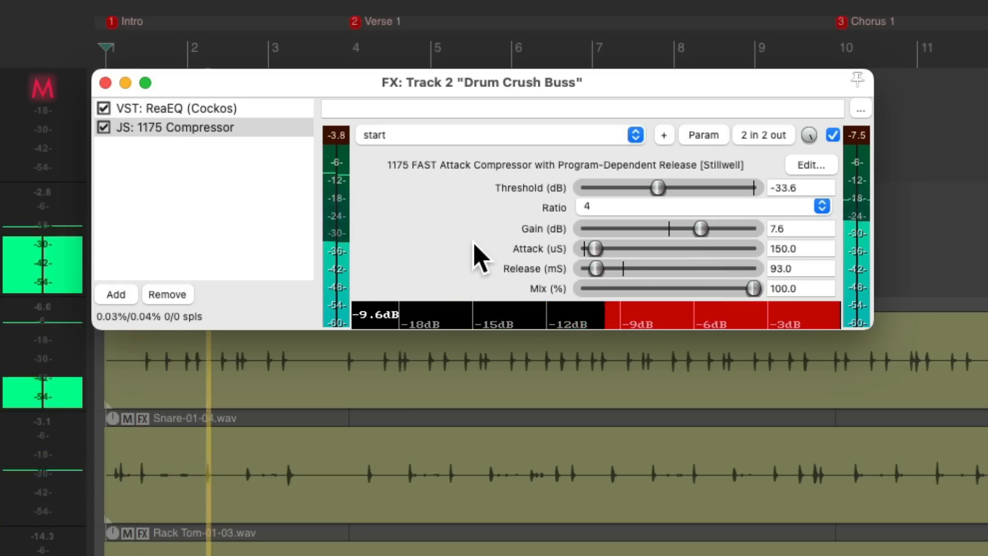
{"action": "key", "text": "space"}
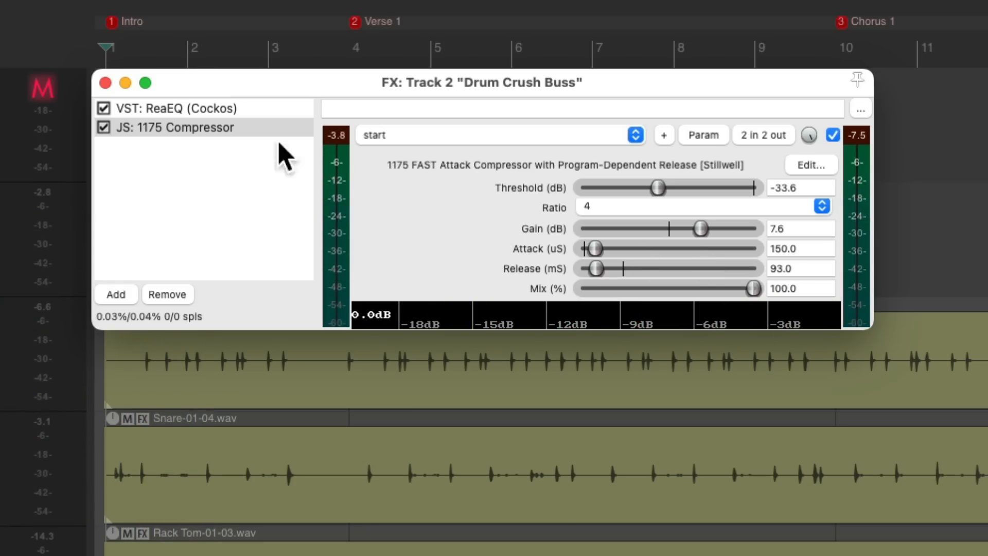
Close the FX window, open the mixer, unsolo the Drum Crush Buss and pull its fader fully down
{"action": "left_click", "coordinate": [106, 83]}
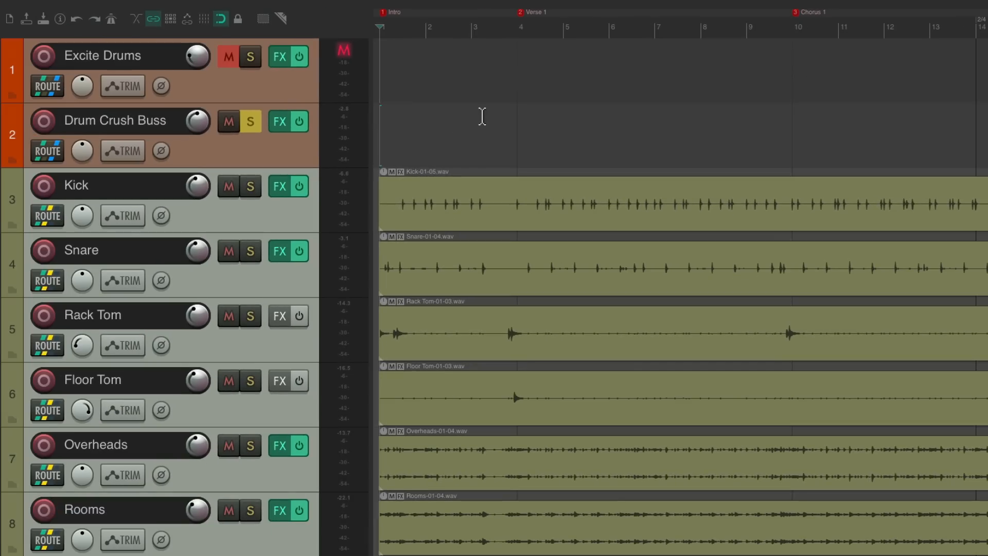
{"action": "key", "text": "ctrl+m"}
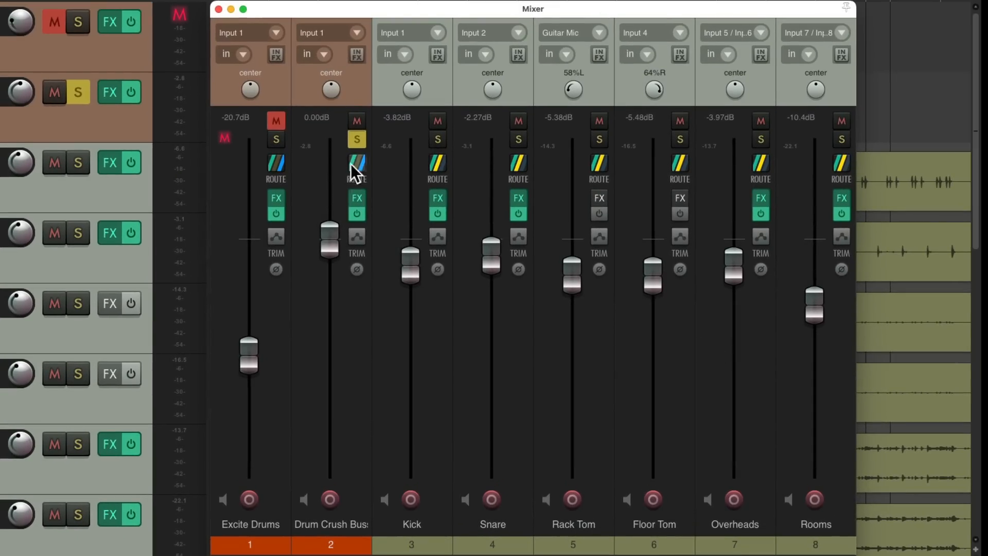
{"action": "left_click", "coordinate": [357, 139]}
{"action": "left_click_drag", "start_coordinate": [334, 249], "coordinate": [337, 267]}
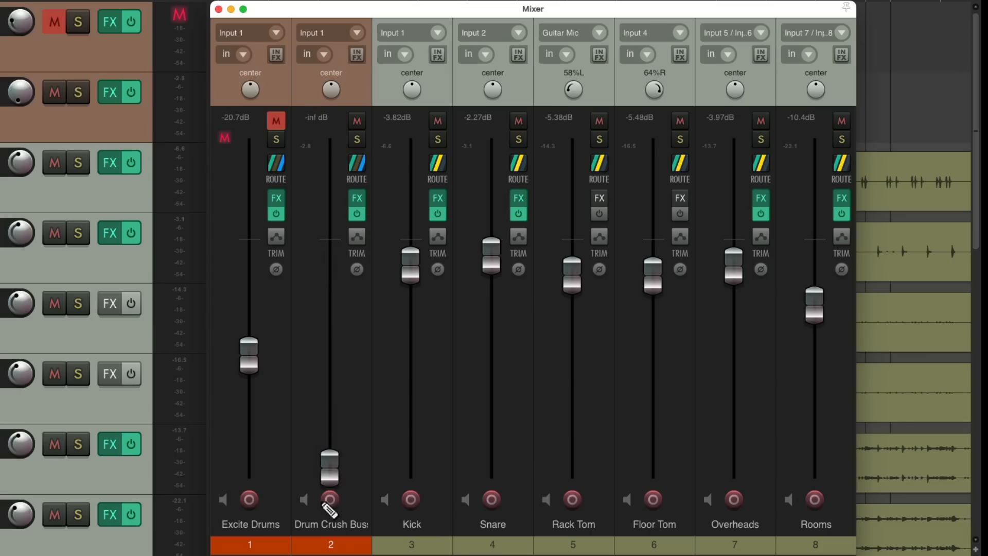
During playback, raise the Drum Crush Buss fader to -4.37 dB, muting and unmuting it to compare
{"action": "key", "text": "space"}
{"action": "left_click_drag", "start_coordinate": [329, 470], "coordinate": [335, 281]}
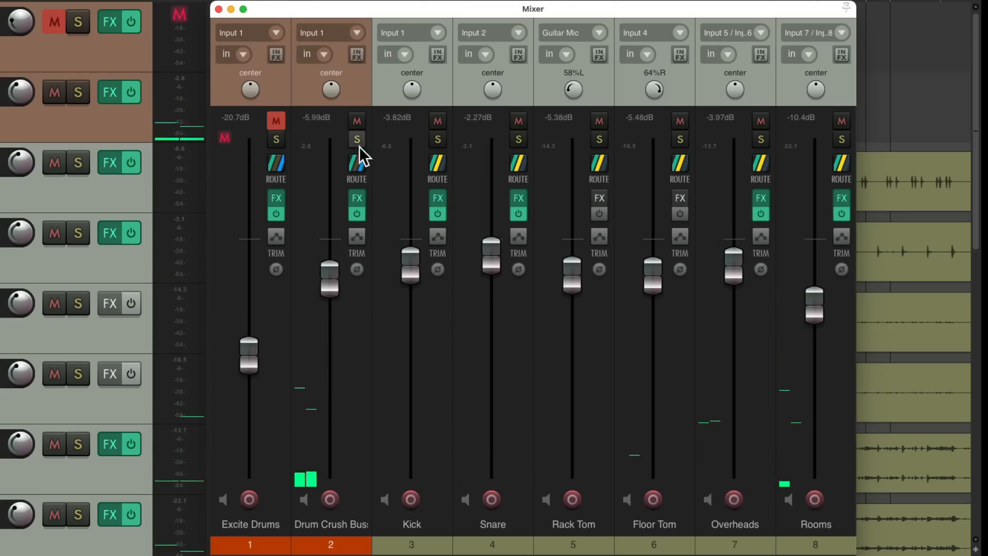
{"action": "left_click", "coordinate": [357, 121]}
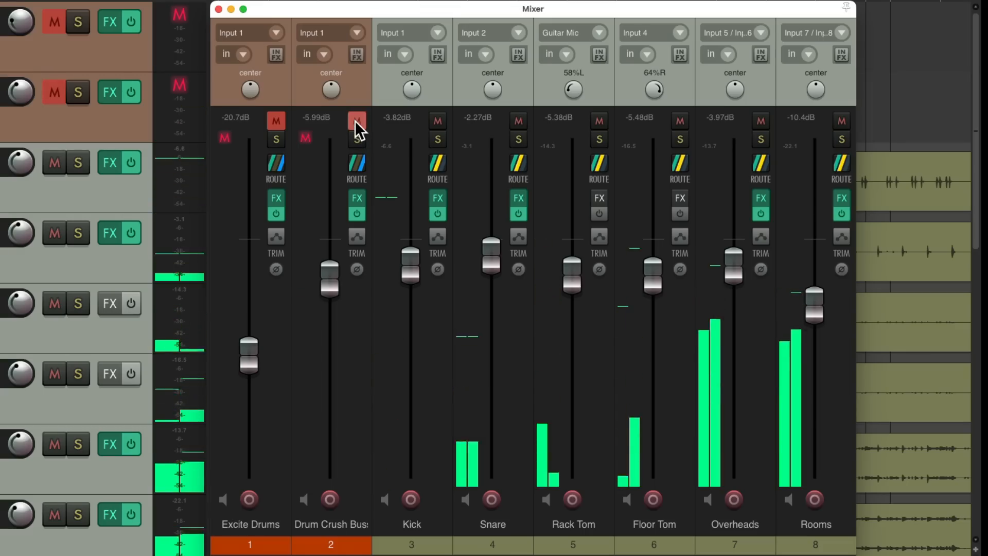
{"action": "left_click", "coordinate": [357, 121]}
{"action": "left_click_drag", "start_coordinate": [333, 280], "coordinate": [332, 271]}
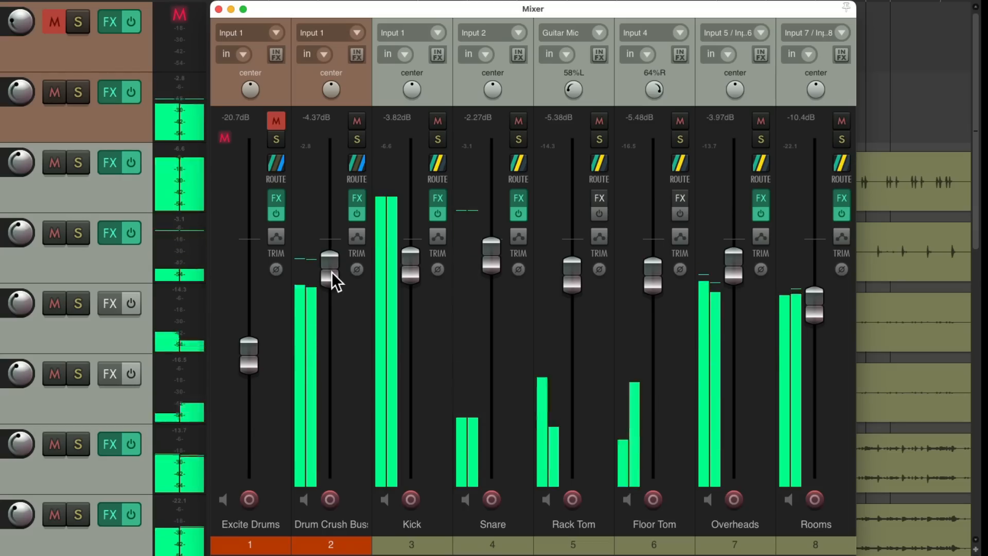
{"action": "key", "text": "space"}
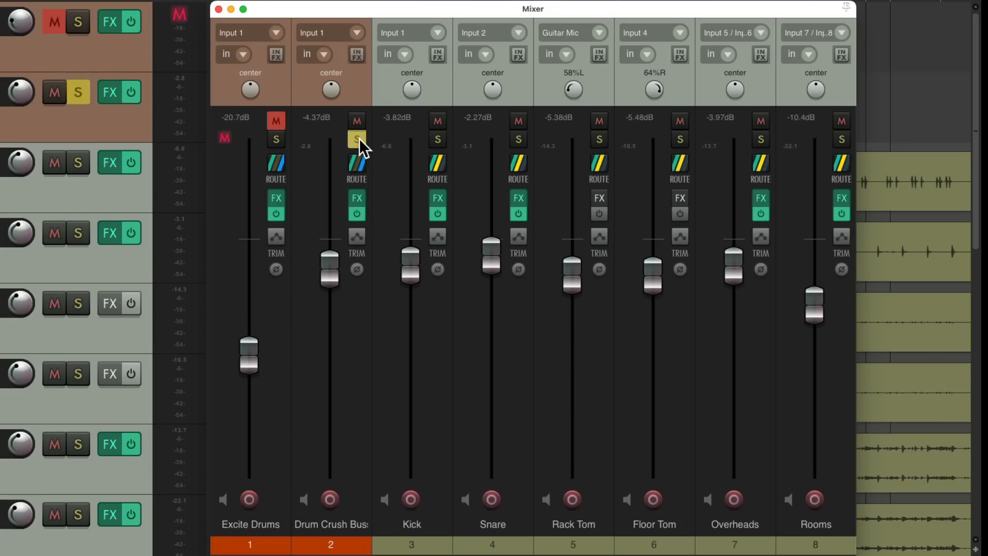
In the Drum Crush Buss routing, set the Kick receive to -4.97 dB and the Rooms receive to +5.69 dB
{"action": "left_click", "coordinate": [357, 163]}
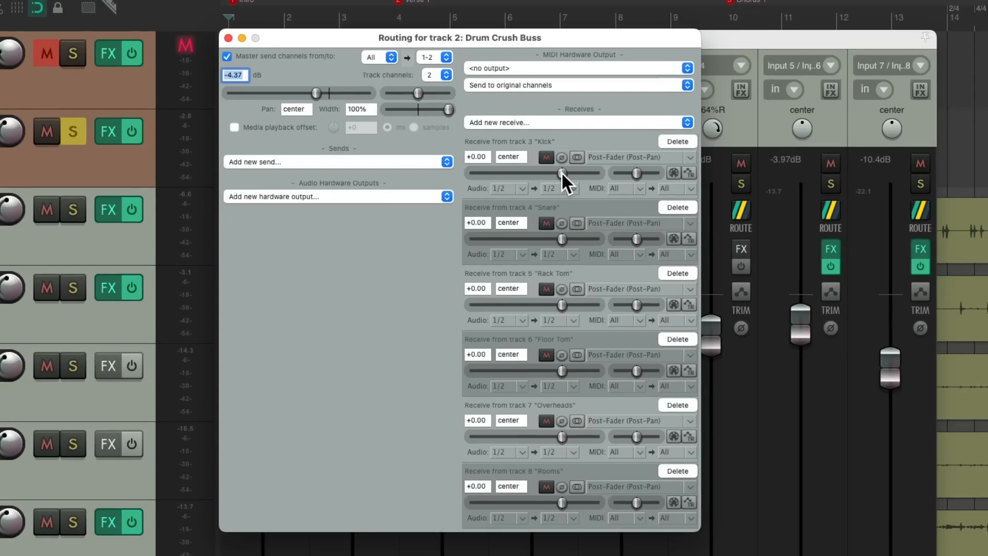
{"action": "mouse_move", "coordinate": [561, 171]}
{"action": "left_mouse_down"}
{"action": "mouse_move", "coordinate": [474, 177]}
{"action": "mouse_move", "coordinate": [560, 177]}
{"action": "mouse_move", "coordinate": [546, 178]}
{"action": "left_mouse_up"}
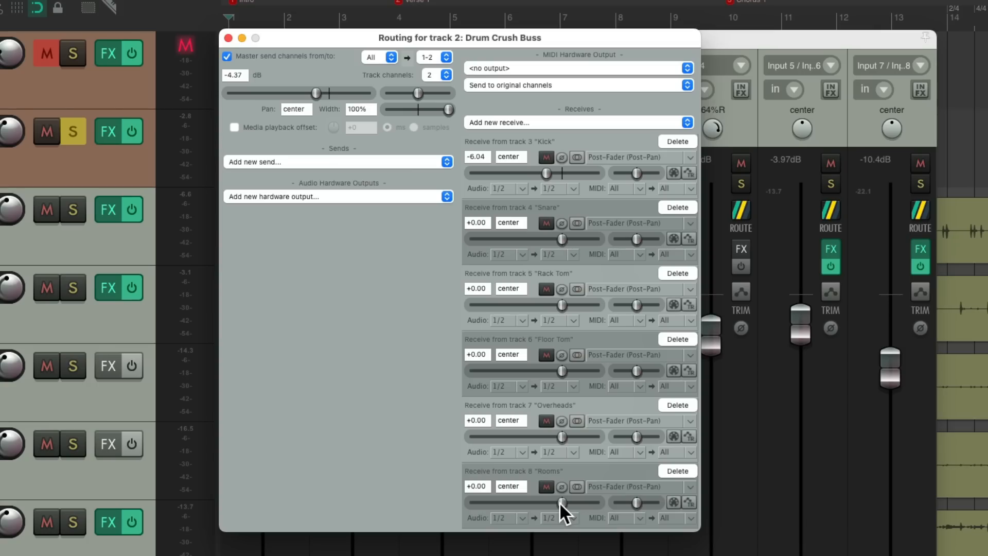
{"action": "left_click_drag", "start_coordinate": [560, 502], "coordinate": [579, 505]}
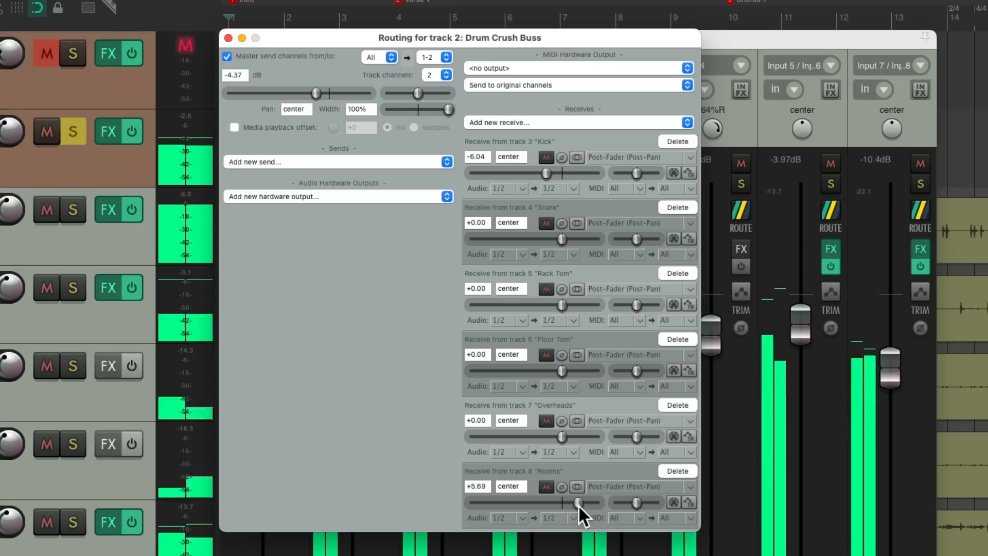
{"action": "left_click_drag", "start_coordinate": [548, 174], "coordinate": [550, 174]}
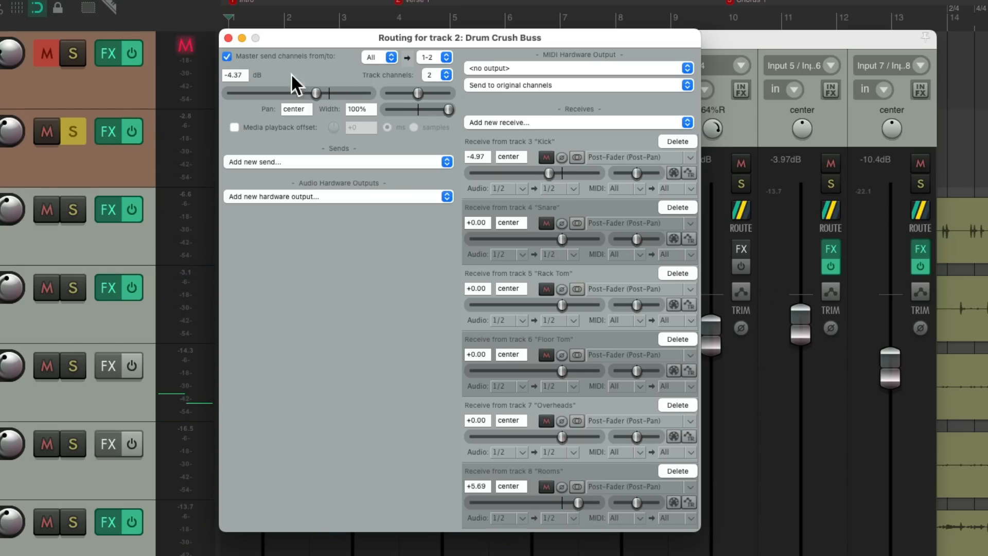
{"action": "left_click", "coordinate": [229, 38]}
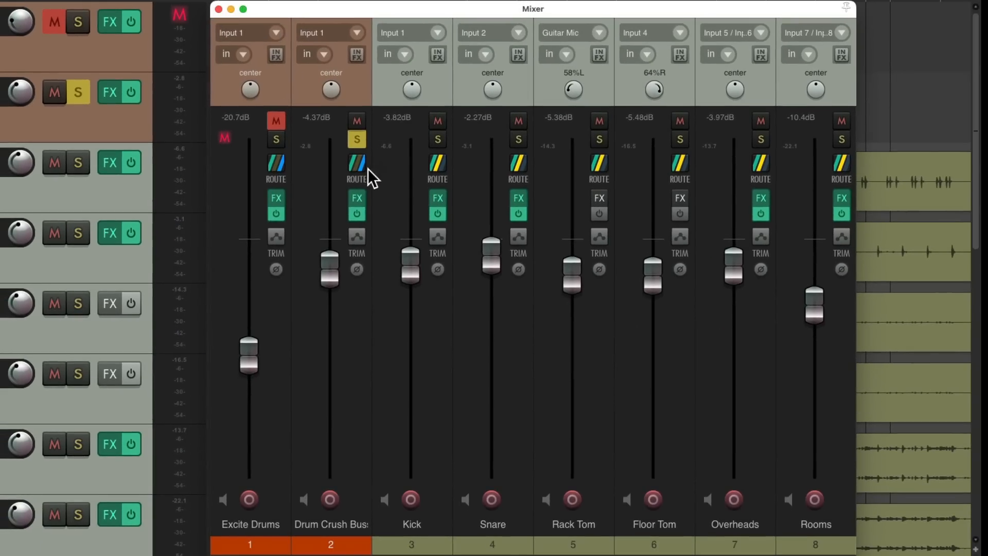
Reopen the buss compressor and compare it bypassed and active during playback
{"action": "left_click", "coordinate": [357, 201]}
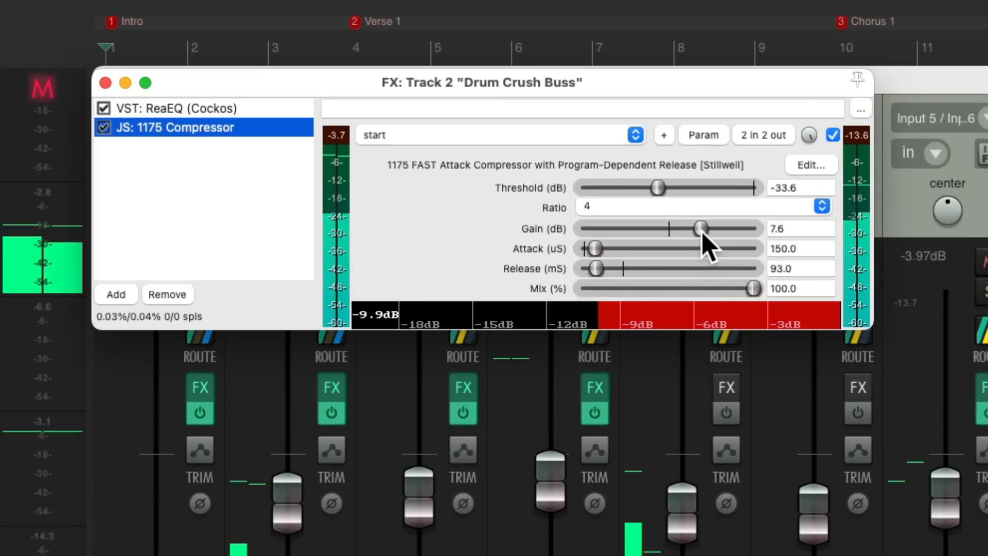
{"action": "mouse_move", "coordinate": [659, 188]}
{"action": "left_mouse_down"}
{"action": "mouse_move", "coordinate": [713, 188]}
{"action": "mouse_move", "coordinate": [654, 195]}
{"action": "mouse_move", "coordinate": [662, 200]}
{"action": "left_mouse_up"}
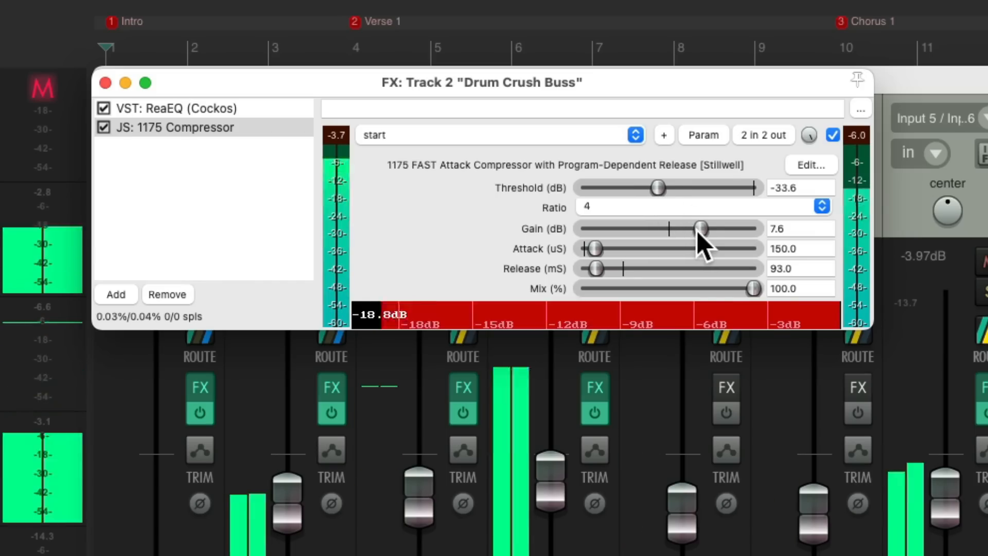
{"action": "left_click", "coordinate": [832, 136]}
{"action": "key", "text": "space"}
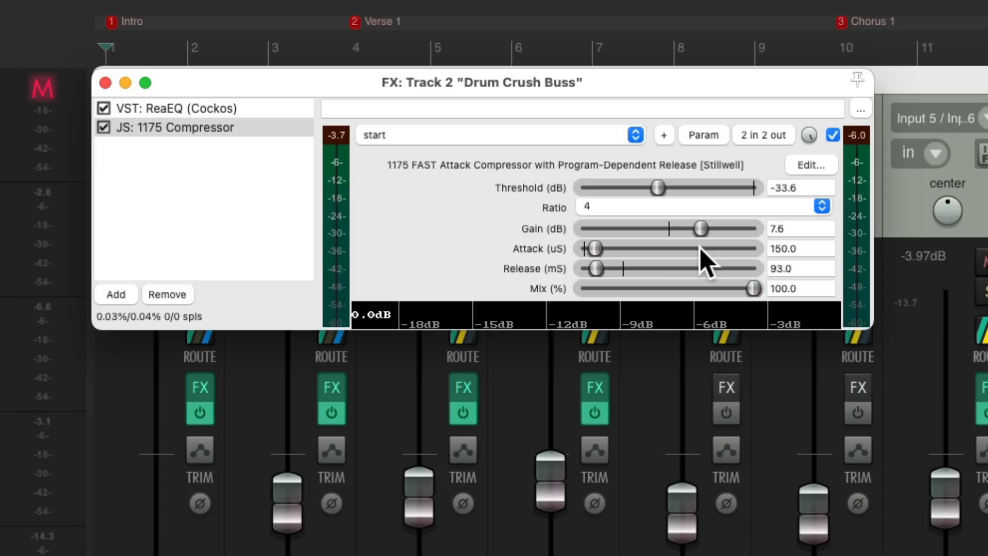
{"action": "left_click", "coordinate": [105, 83]}
Unsolo the Drum Crush Buss and lower its fader to about -7.4 dB, muting and unmuting to compare
{"action": "left_click", "coordinate": [360, 144]}
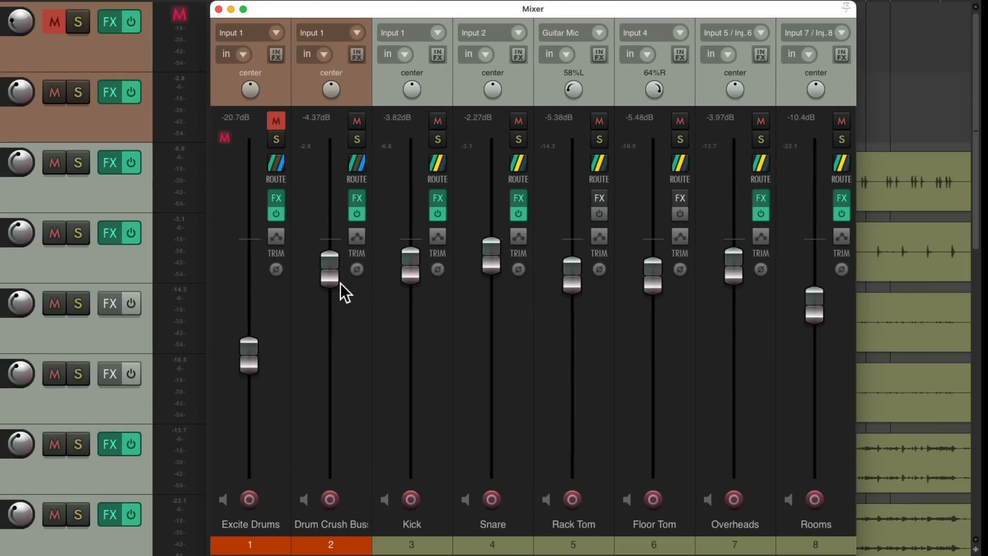
{"action": "mouse_move", "coordinate": [340, 283]}
{"action": "left_mouse_down"}
{"action": "mouse_move", "coordinate": [331, 493]}
{"action": "mouse_move", "coordinate": [348, 293]}
{"action": "mouse_move", "coordinate": [332, 286]}
{"action": "left_mouse_up"}
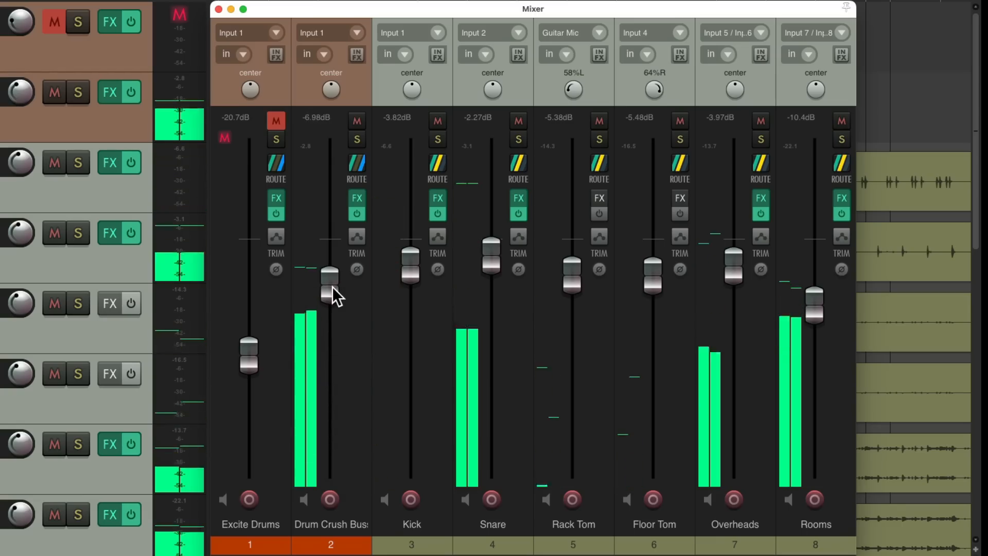
{"action": "left_click", "coordinate": [357, 123]}
{"action": "left_click", "coordinate": [358, 123]}
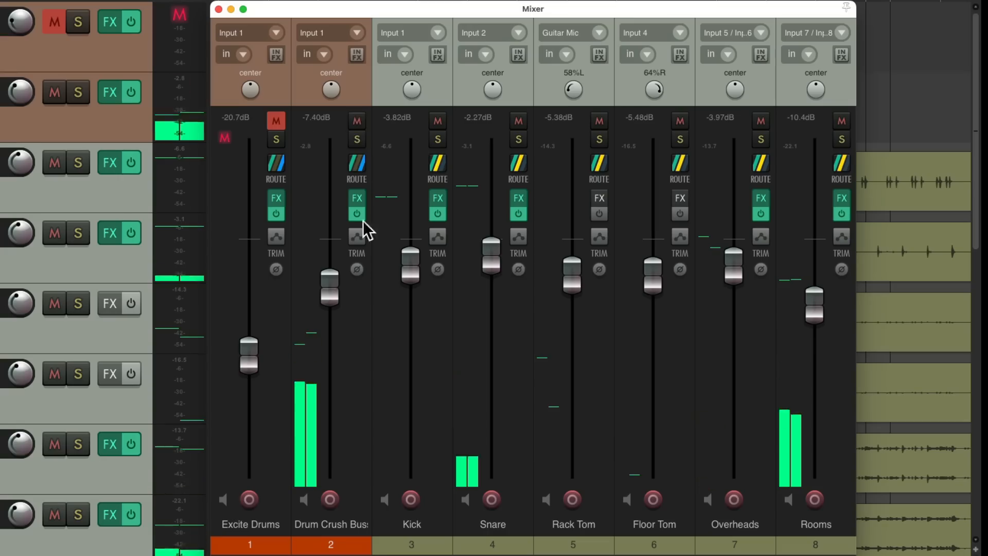
Lower the Drum Crush Buss fader to -8.37 dB, muting and unmuting the buss to compare
{"action": "left_click_drag", "start_coordinate": [333, 292], "coordinate": [332, 298]}
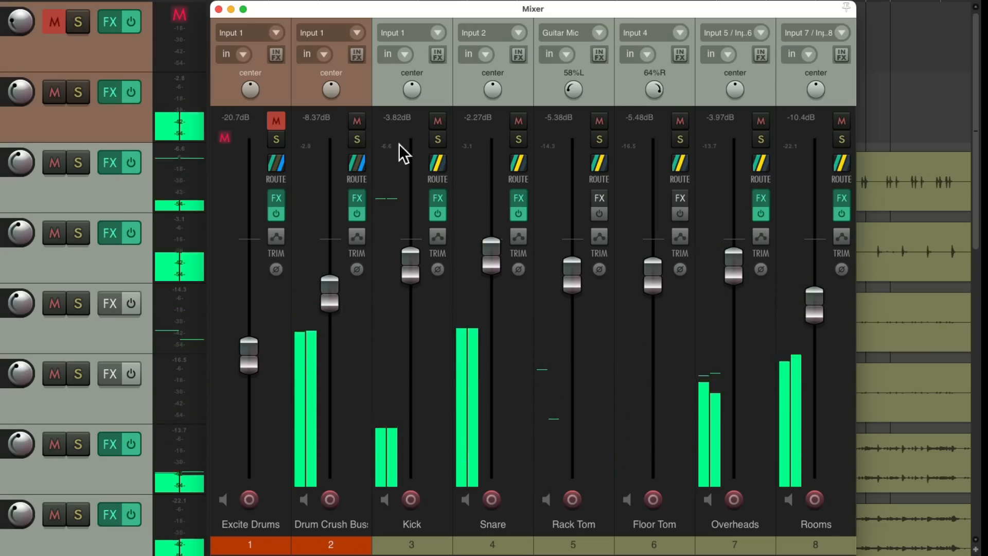
{"action": "left_click", "coordinate": [357, 121]}
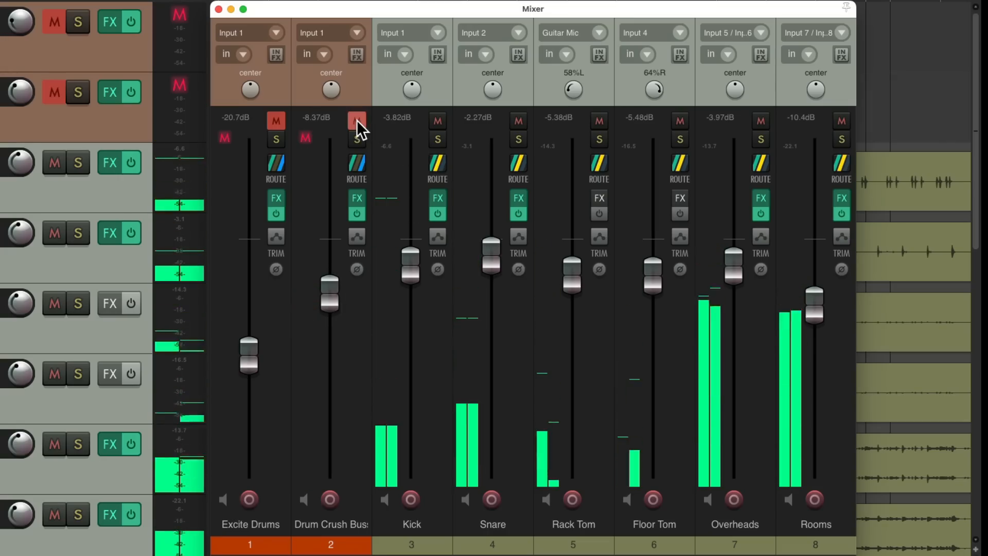
{"action": "left_click", "coordinate": [357, 119]}
During playback, lower the Drum Crush Buss fader to -9.75 dB, muting and unmuting it to compare
{"action": "left_click_drag", "start_coordinate": [331, 300], "coordinate": [330, 306]}
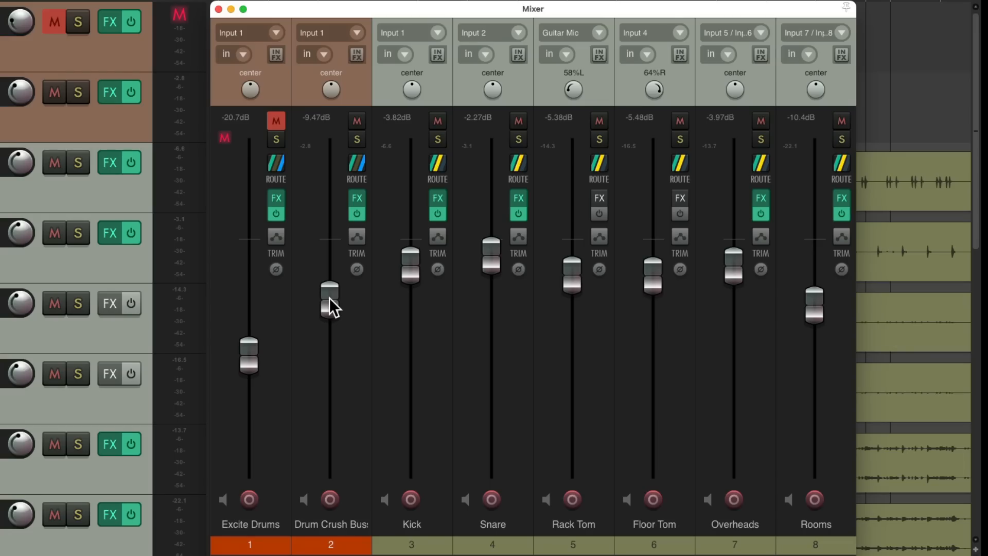
{"action": "key", "text": "space"}
{"action": "mouse_move", "coordinate": [330, 300]}
{"action": "left_mouse_down"}
{"action": "mouse_move", "coordinate": [332, 364]}
{"action": "mouse_move", "coordinate": [338, 298]}
{"action": "left_mouse_up"}
{"action": "left_click", "coordinate": [357, 122]}
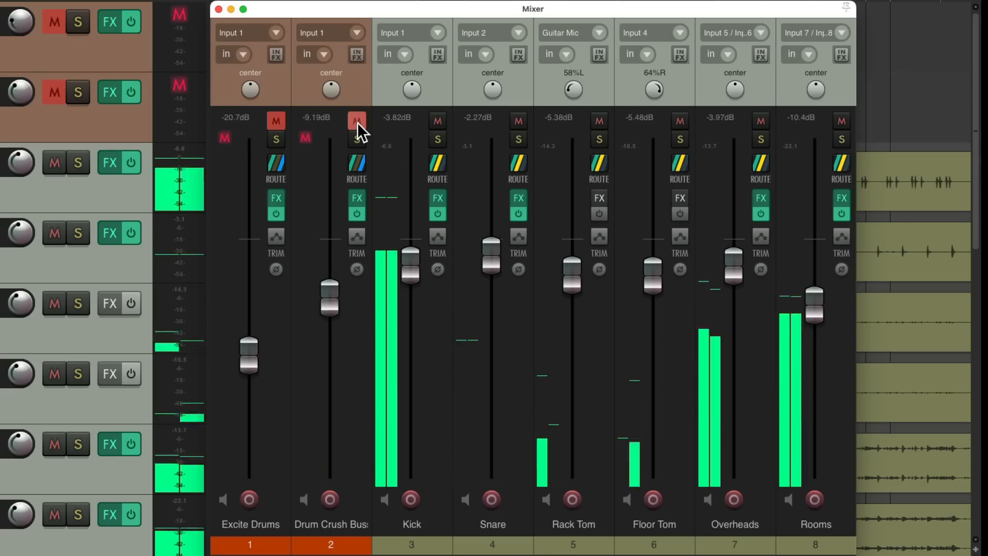
{"action": "left_click", "coordinate": [358, 121]}
{"action": "left_click_drag", "start_coordinate": [332, 298], "coordinate": [332, 300]}
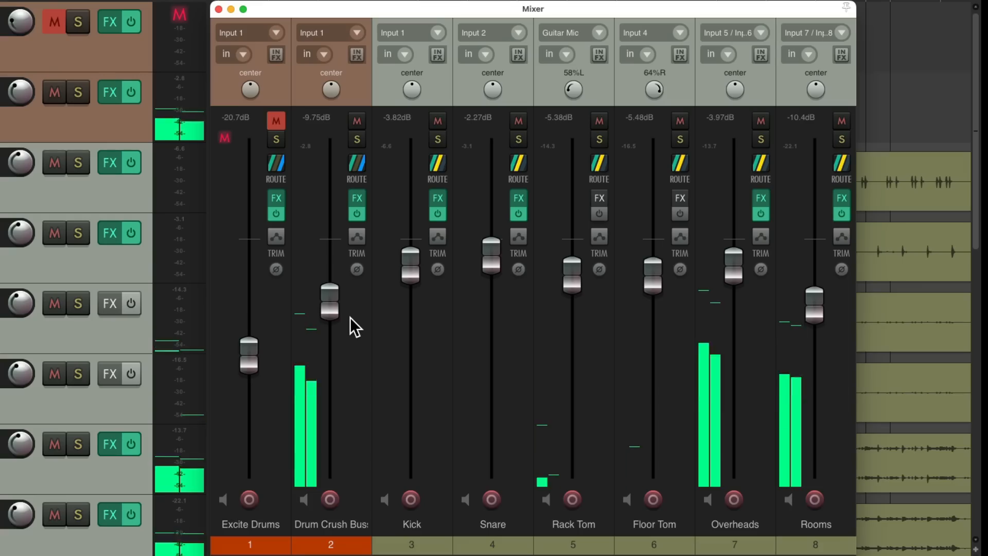
{"action": "key", "text": "space"}
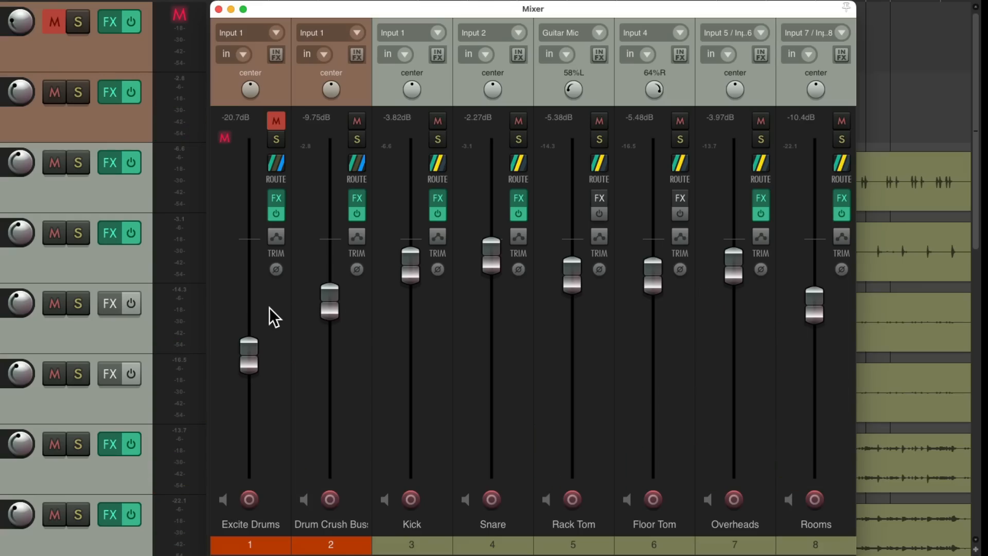
Unmute Excite Drums and, during playback, set its fader to -19.8 dB, muting and unmuting it to compare
{"action": "left_click", "coordinate": [276, 121]}
{"action": "key", "text": "space"}
{"action": "mouse_move", "coordinate": [249, 363]}
{"action": "left_mouse_down"}
{"action": "mouse_move", "coordinate": [245, 485]}
{"action": "mouse_move", "coordinate": [271, 348]}
{"action": "mouse_move", "coordinate": [248, 350]}
{"action": "left_mouse_up"}
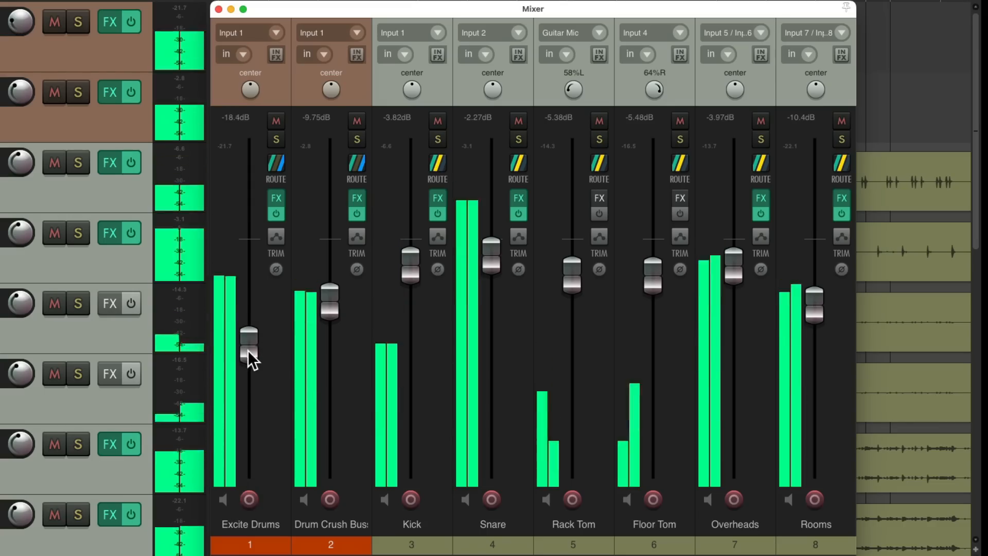
{"action": "left_click", "coordinate": [275, 122]}
{"action": "left_click", "coordinate": [274, 121]}
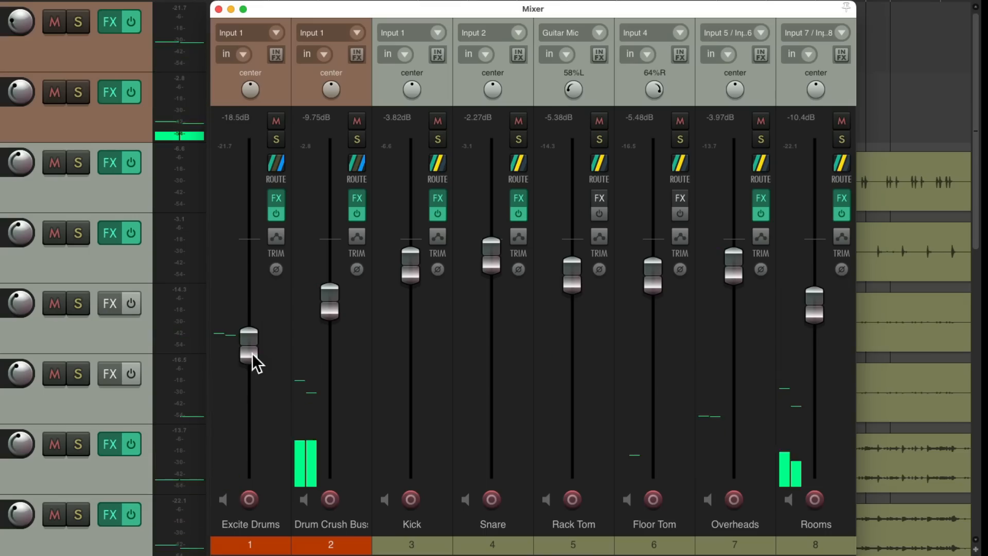
{"action": "left_click_drag", "start_coordinate": [256, 362], "coordinate": [251, 368]}
With Excite Drums muted, lower the Drum Crush Buss to -10.6 dB while comparing it muted, then unmute Excite Drums
{"action": "left_click", "coordinate": [275, 122]}
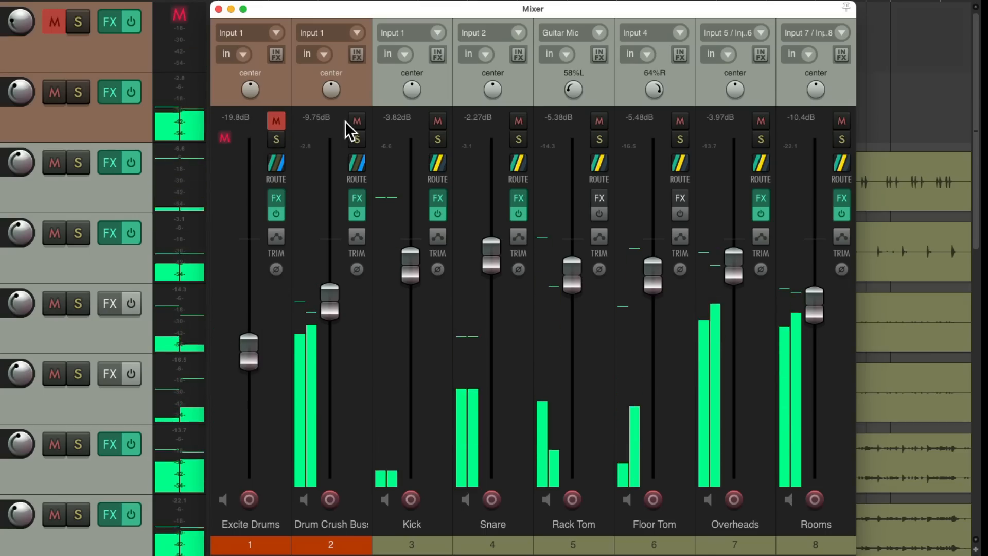
{"action": "left_click", "coordinate": [355, 121]}
{"action": "left_click_drag", "start_coordinate": [331, 304], "coordinate": [331, 313]}
{"action": "left_click", "coordinate": [356, 121]}
{"action": "left_click", "coordinate": [276, 121]}
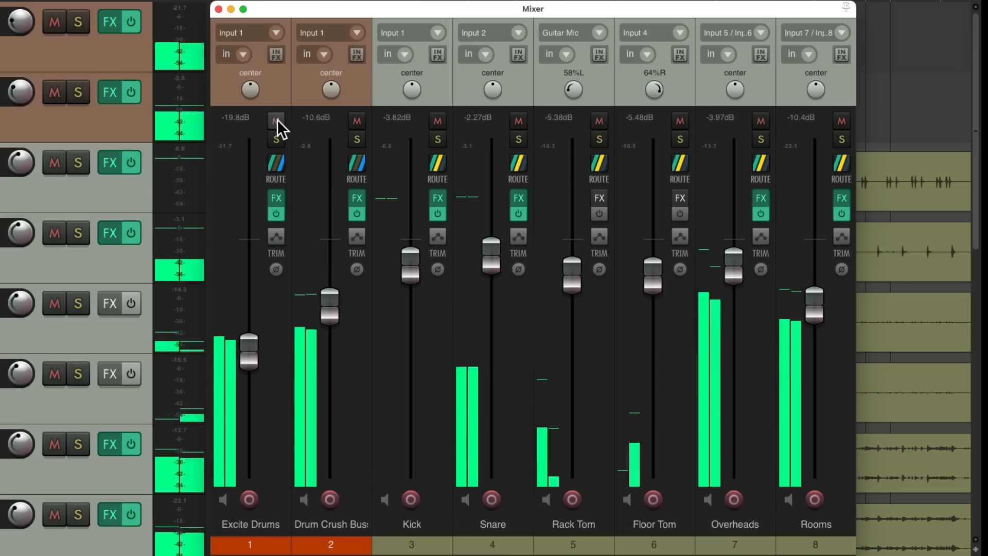
Lower the Excite Drums fader to -21.2 dB and toggle its mute to compare
{"action": "left_click_drag", "start_coordinate": [255, 352], "coordinate": [248, 359]}
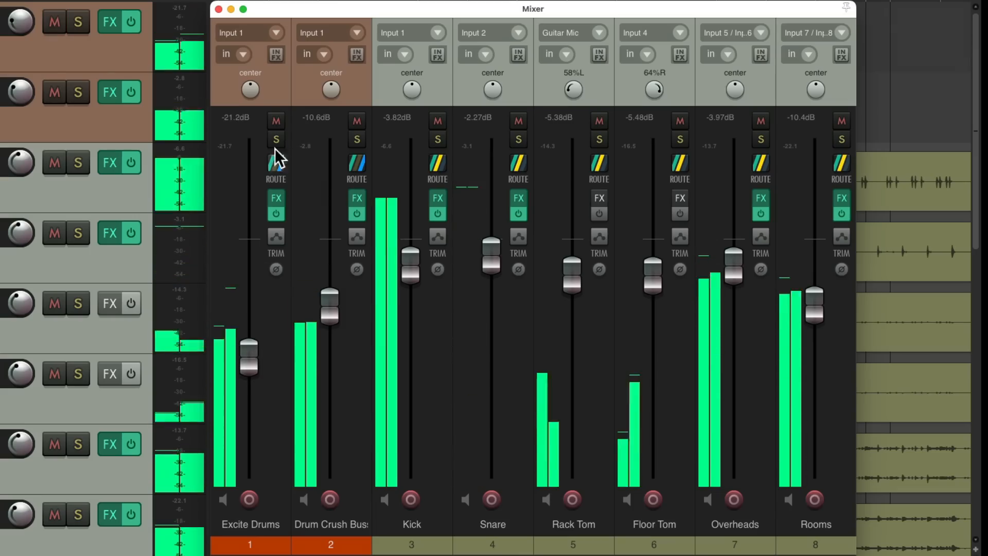
{"action": "left_click", "coordinate": [281, 117]}
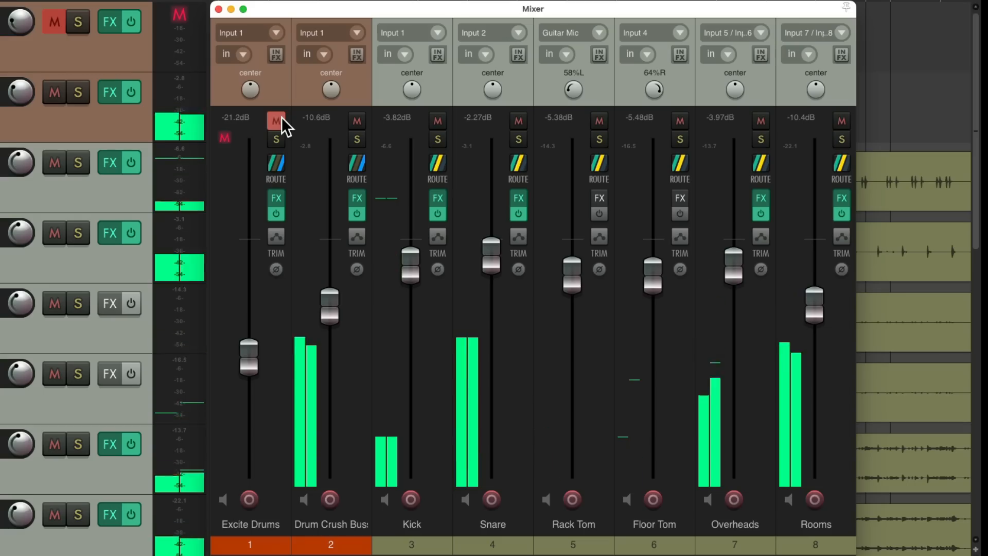
{"action": "left_click", "coordinate": [282, 118]}
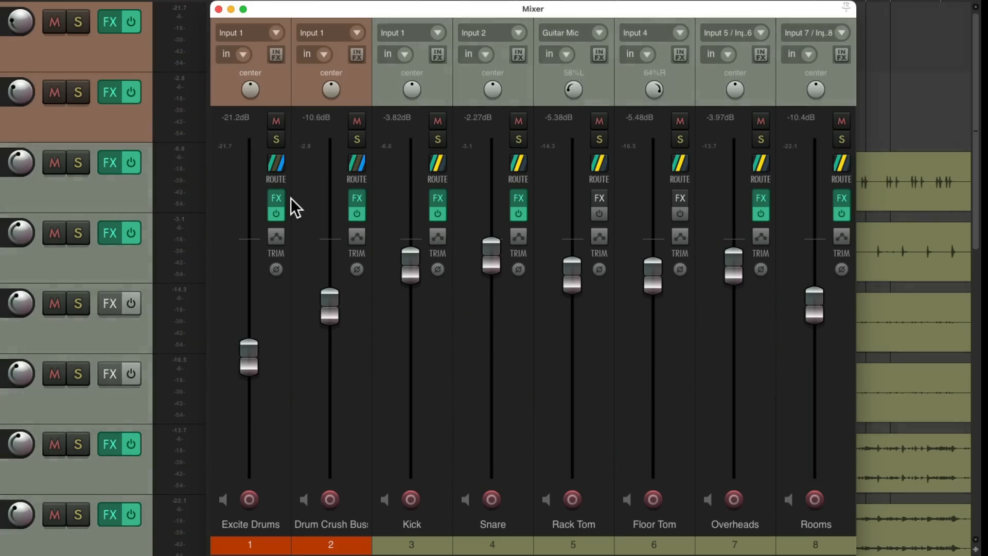
Lower the Drum Crush Buss fader to -11.1 dB, repeatedly muting and unmuting the buss to compare
{"action": "left_click", "coordinate": [357, 122]}
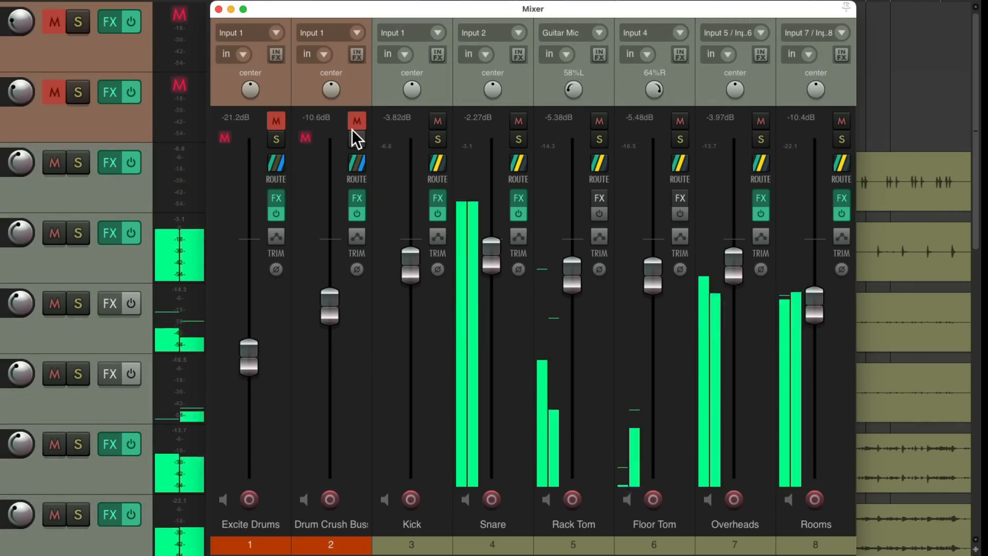
{"action": "left_click", "coordinate": [354, 121]}
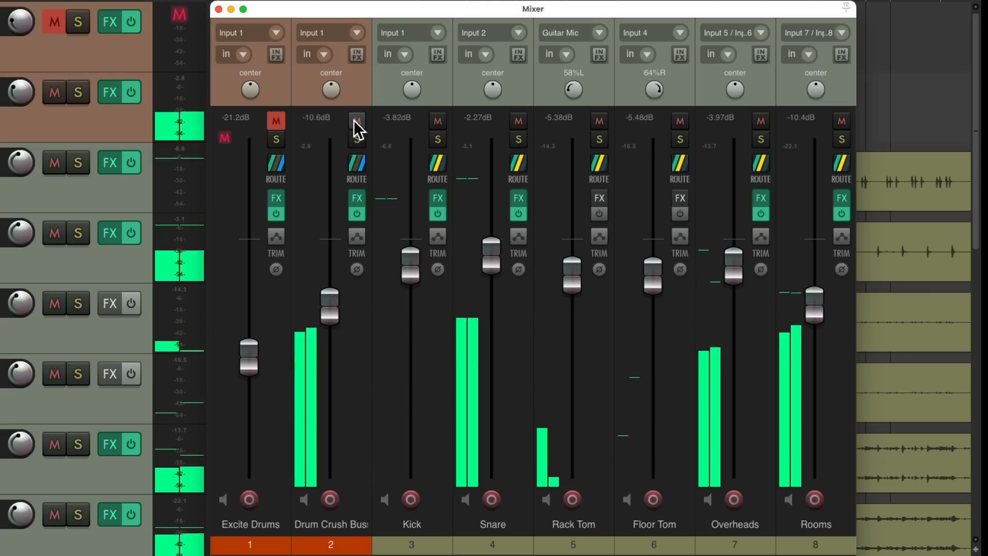
{"action": "left_click_drag", "start_coordinate": [331, 307], "coordinate": [332, 310]}
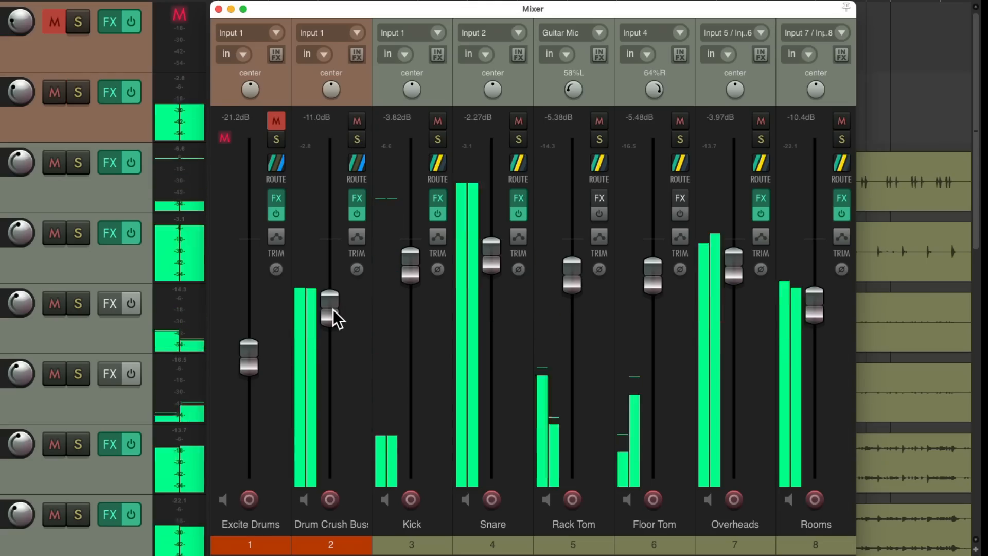
{"action": "left_click", "coordinate": [353, 121]}
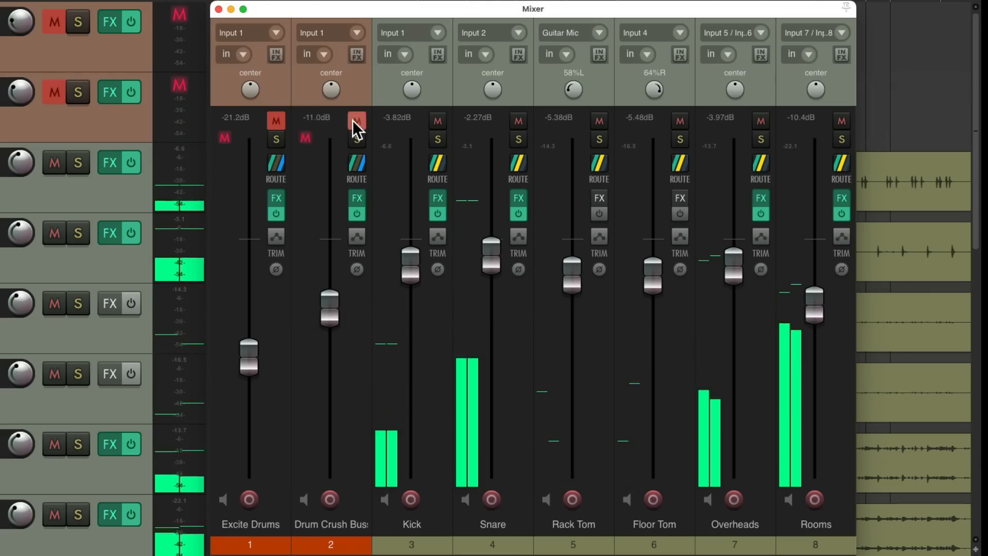
{"action": "left_click", "coordinate": [353, 121]}
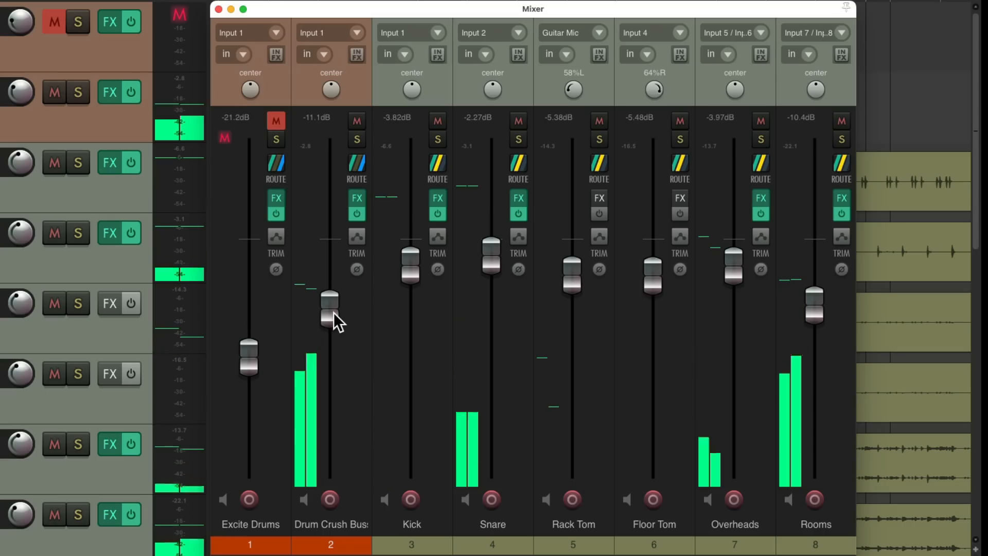
{"action": "left_click_drag", "start_coordinate": [332, 313], "coordinate": [329, 311]}
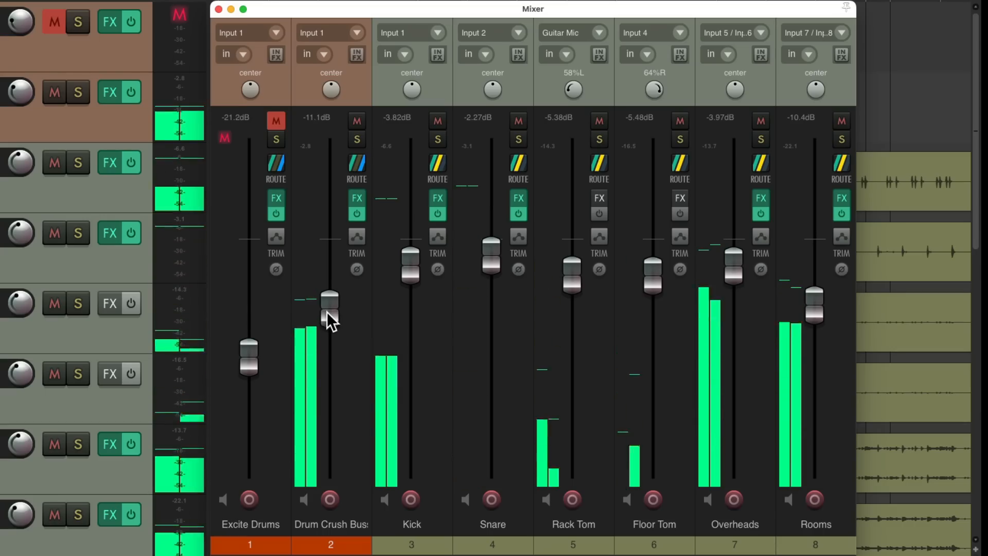
{"action": "left_click", "coordinate": [357, 119]}
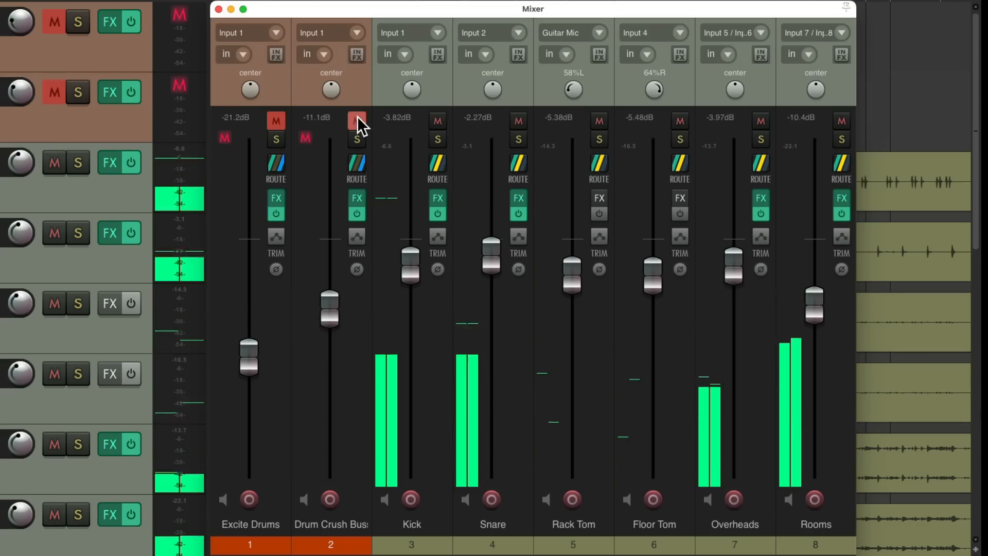
{"action": "left_click", "coordinate": [357, 121]}
Unmute Excite Drums and balance its fader at -19.2 dB against the Drum Crush Buss at -11.1 dB
{"action": "left_click", "coordinate": [276, 120]}
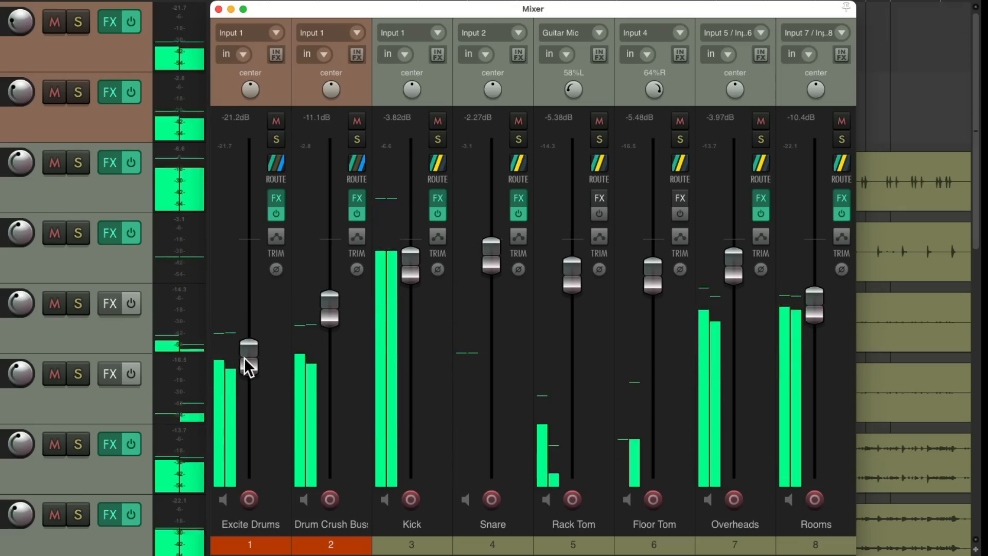
{"action": "left_click_drag", "start_coordinate": [244, 357], "coordinate": [244, 350]}
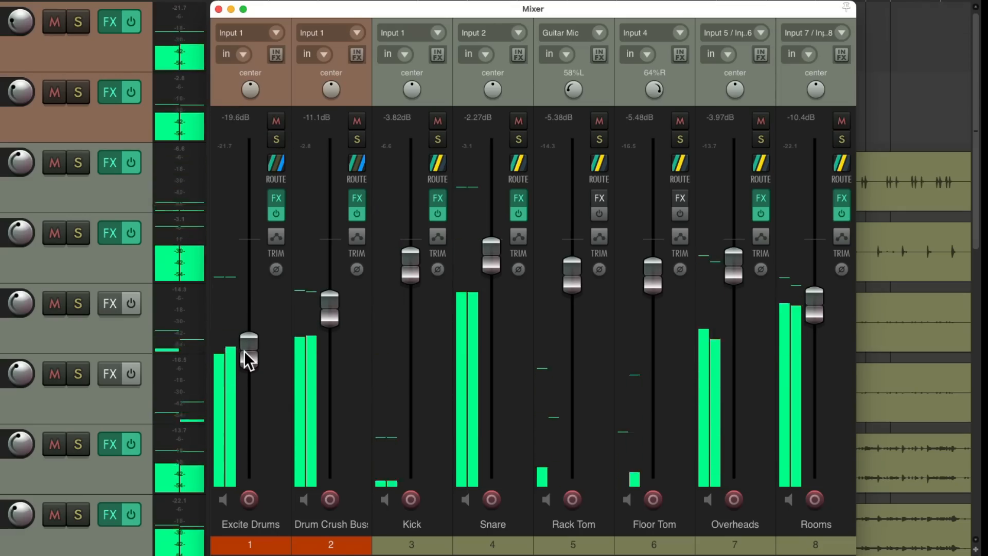
{"action": "left_click_drag", "start_coordinate": [329, 323], "coordinate": [331, 320]}
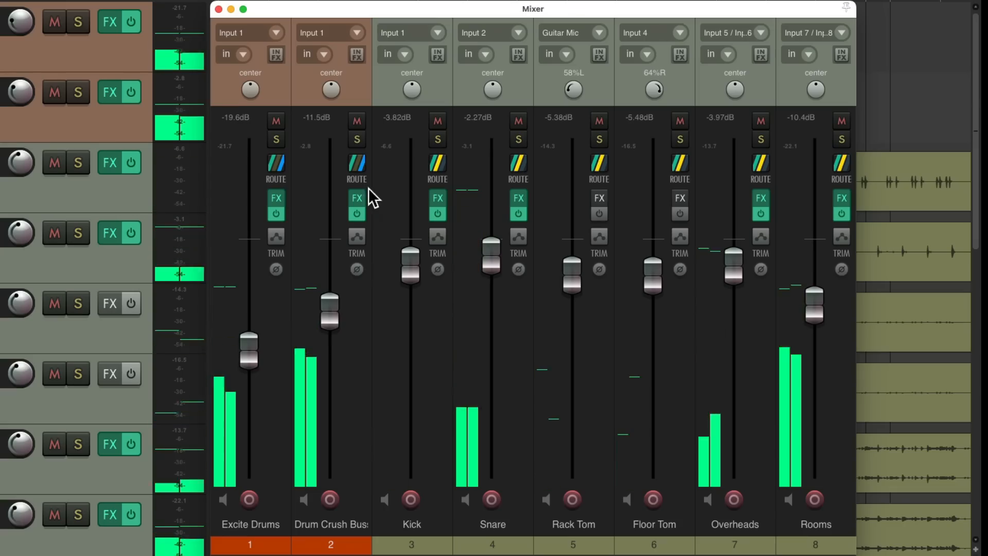
{"action": "left_click", "coordinate": [357, 120]}
{"action": "left_click", "coordinate": [357, 120]}
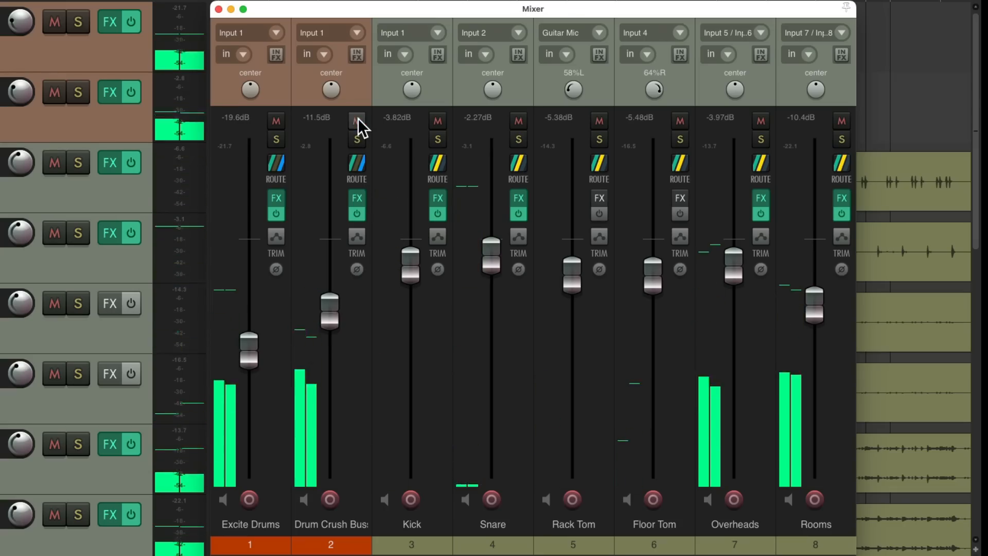
{"action": "left_click_drag", "start_coordinate": [337, 320], "coordinate": [332, 314]}
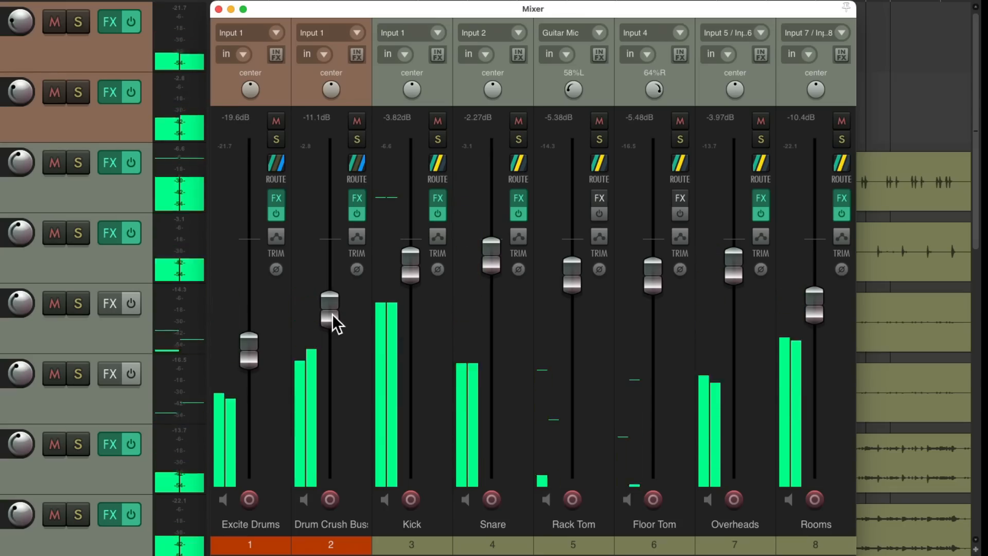
{"action": "left_click_drag", "start_coordinate": [250, 351], "coordinate": [251, 350]}
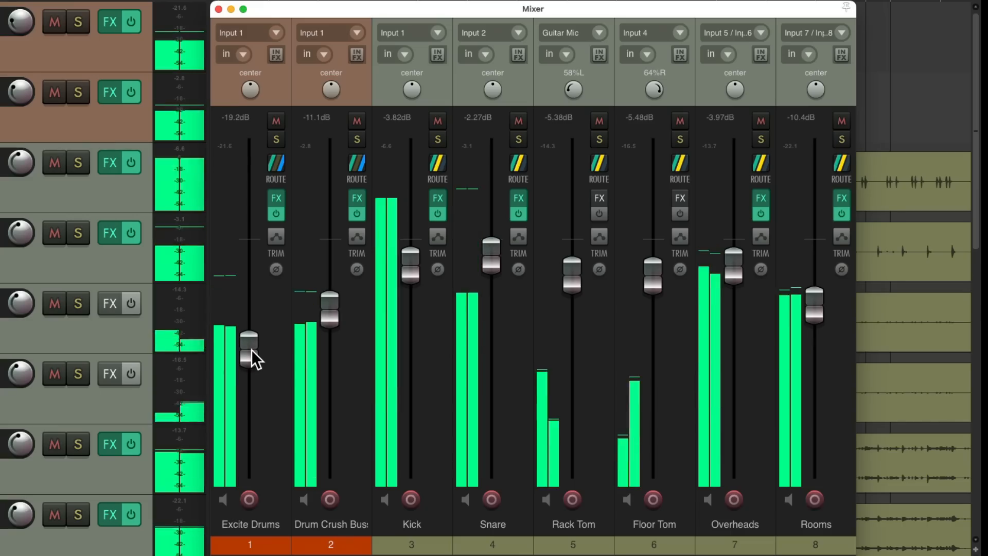
Compare Excite Drums and Drum Crush Buss by muting and unmuting both, keep faders near -19.2 dB and -11.2 dB, and stop playback
{"action": "left_click_drag", "start_coordinate": [276, 122], "coordinate": [356, 121]}
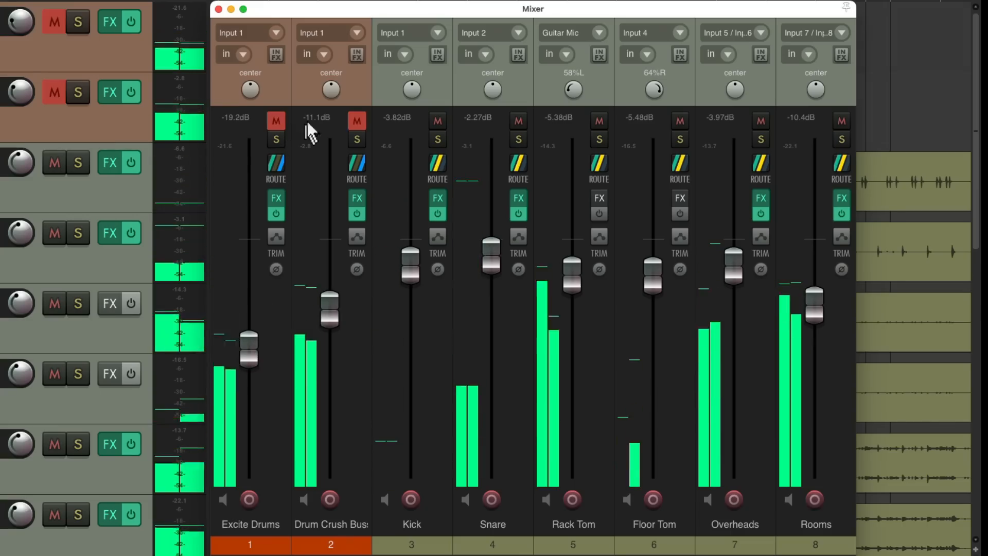
{"action": "left_click", "coordinate": [352, 120]}
{"action": "left_click_drag", "start_coordinate": [336, 320], "coordinate": [333, 317]}
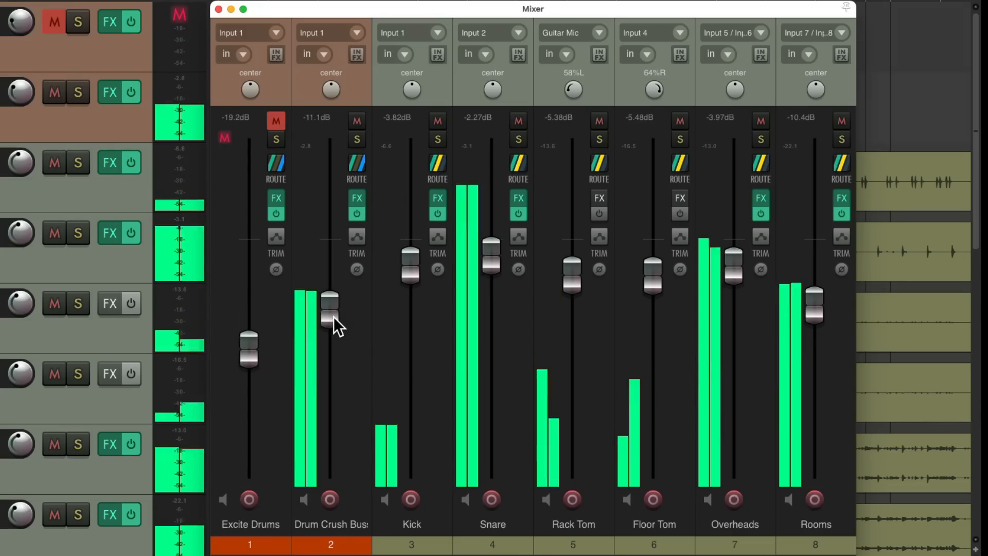
{"action": "left_click", "coordinate": [276, 122]}
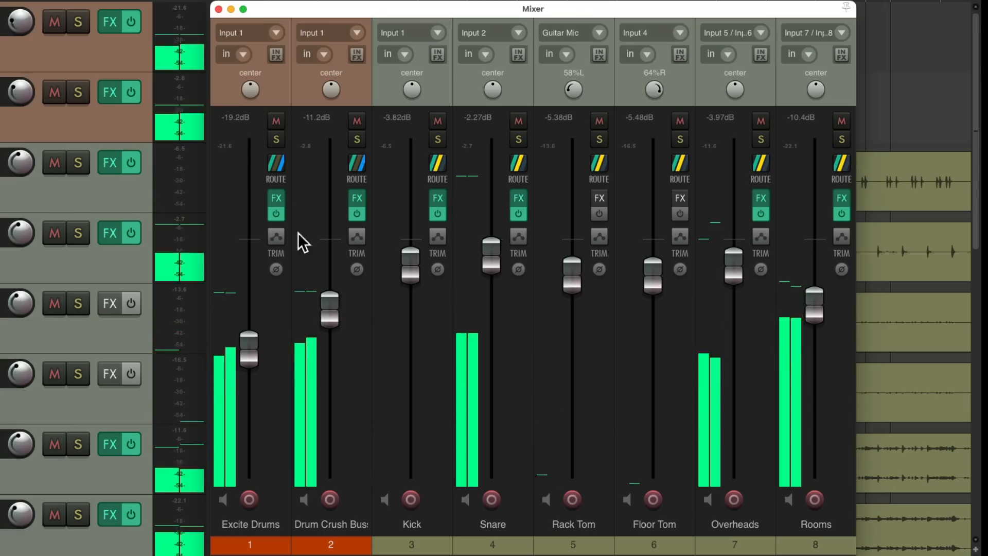
{"action": "left_click_drag", "start_coordinate": [251, 352], "coordinate": [250, 353]}
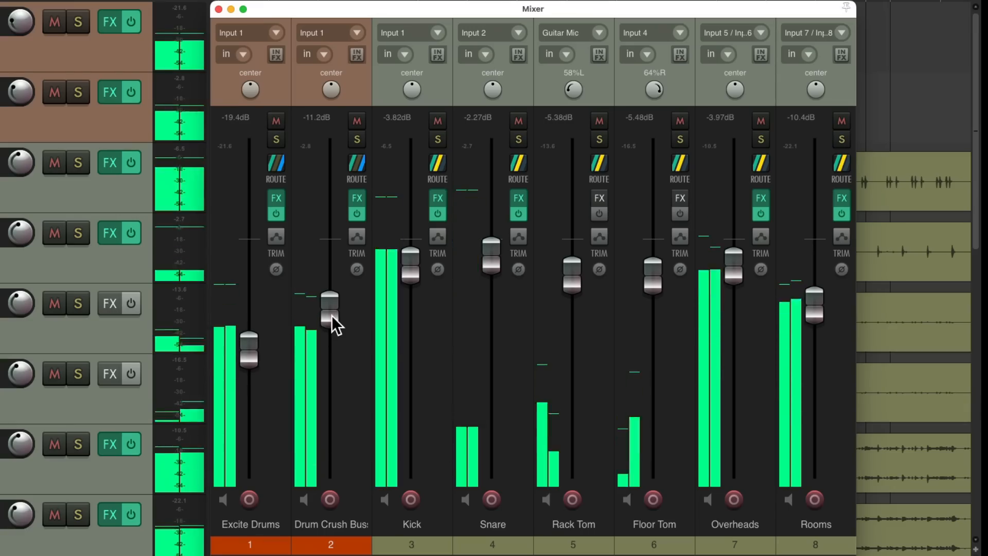
{"action": "left_click", "coordinate": [252, 351]}
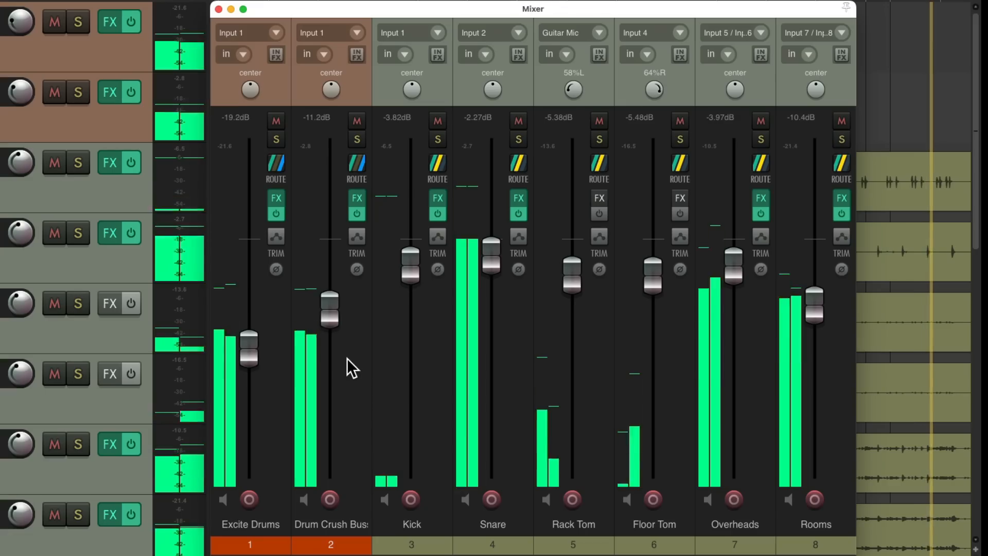
{"action": "key", "text": "space"}
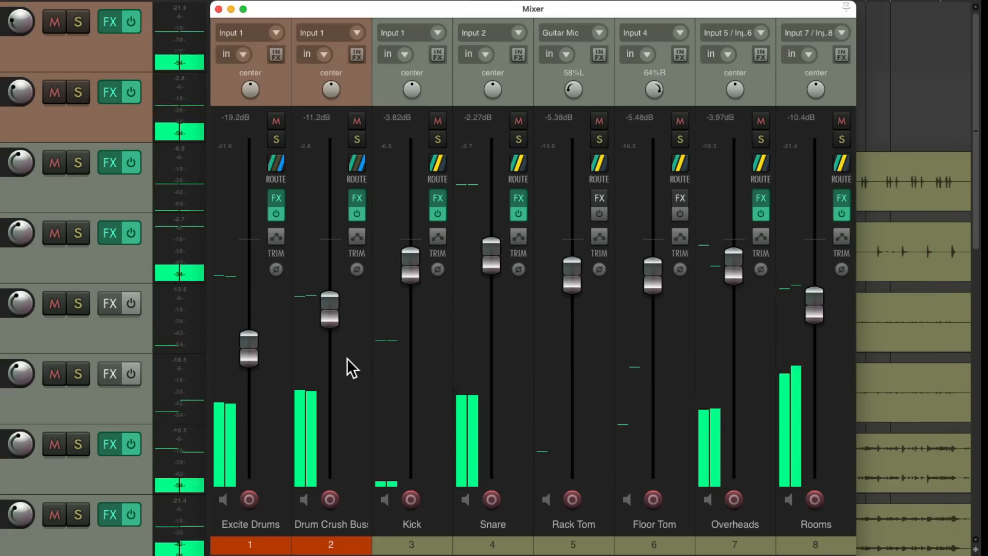